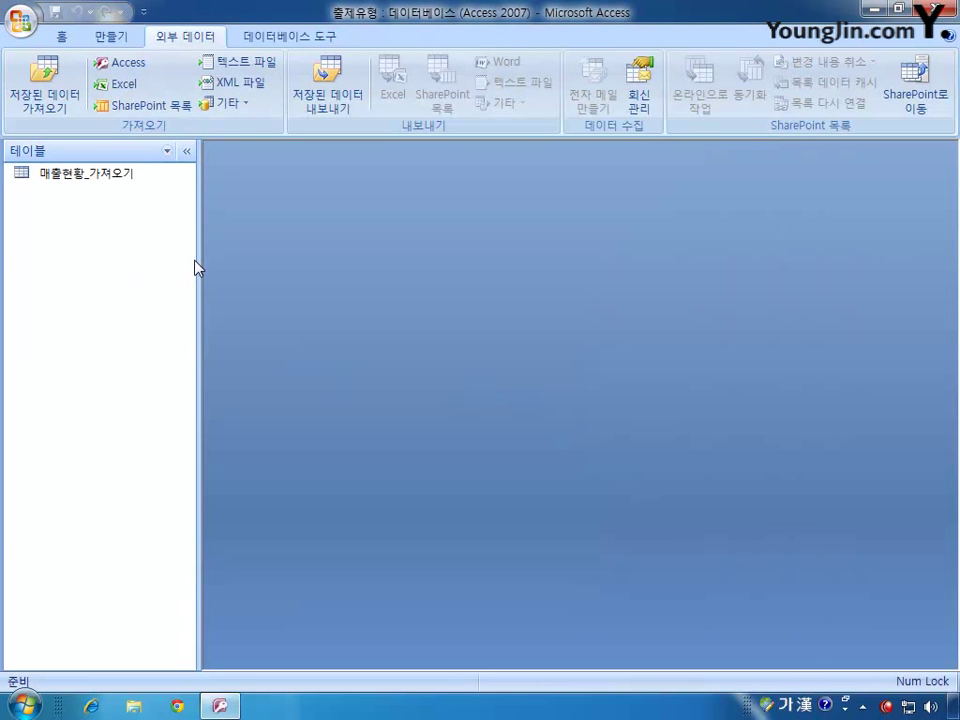
Step: View the records of the 매출현황_가져오기 table in datasheet view and close the table
{"action": "double_click", "coordinate": [88, 180]}
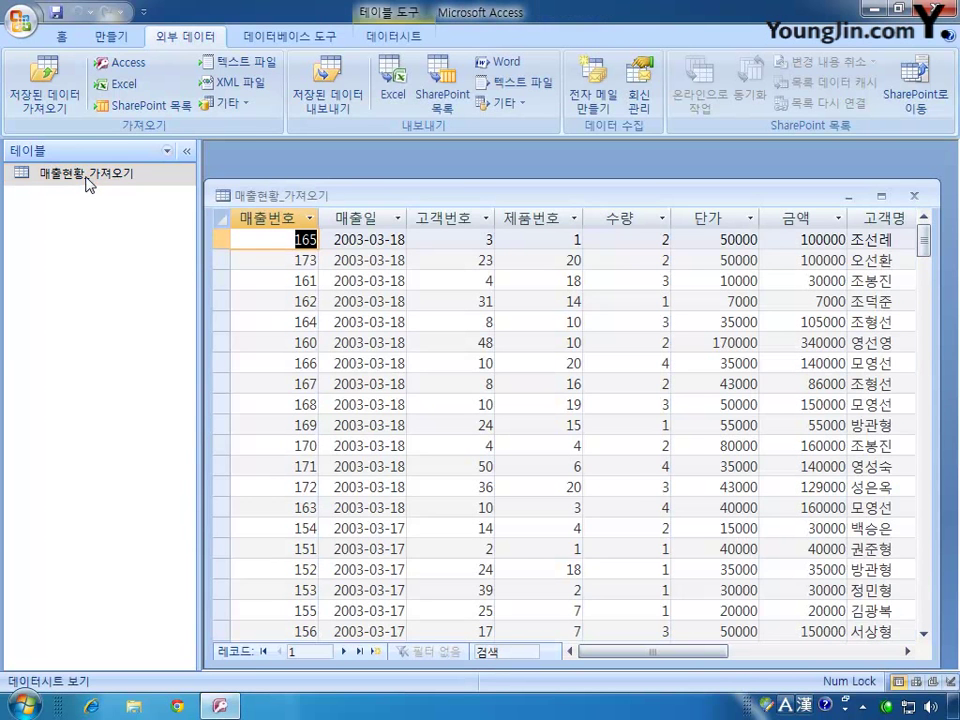
{"action": "left_click_drag", "start_coordinate": [466, 192], "coordinate": [472, 171]}
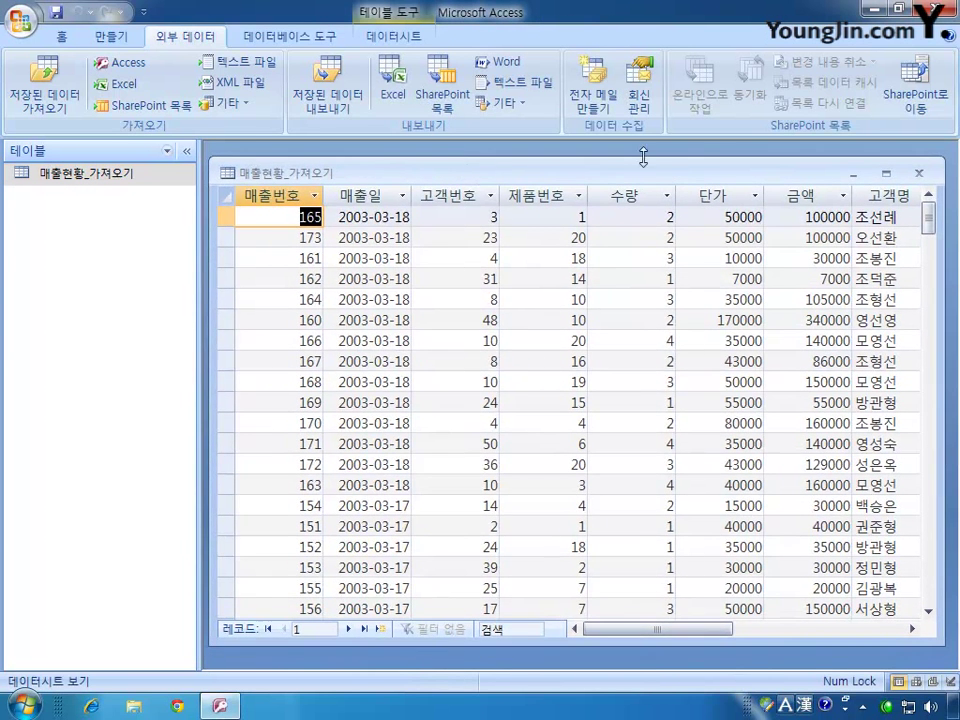
{"action": "left_click", "coordinate": [920, 173]}
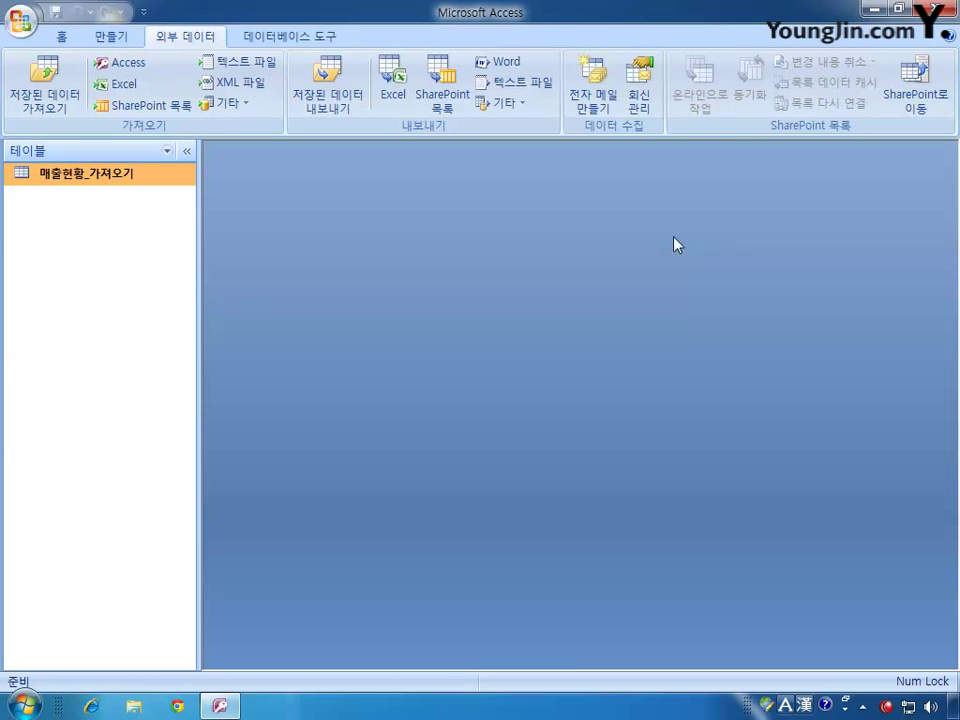
Step: Open the 대여관리 database from the Section04 folder and enable its blocked content
{"action": "left_click", "coordinate": [22, 21]}
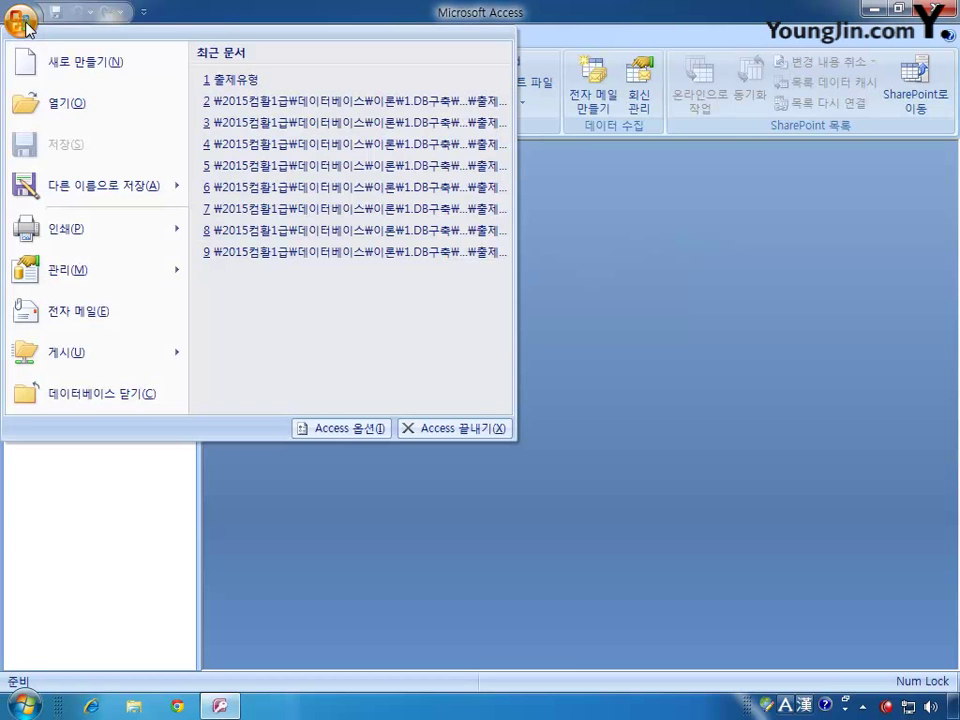
{"action": "left_click", "coordinate": [86, 104]}
{"action": "double_click", "coordinate": [346, 198]}
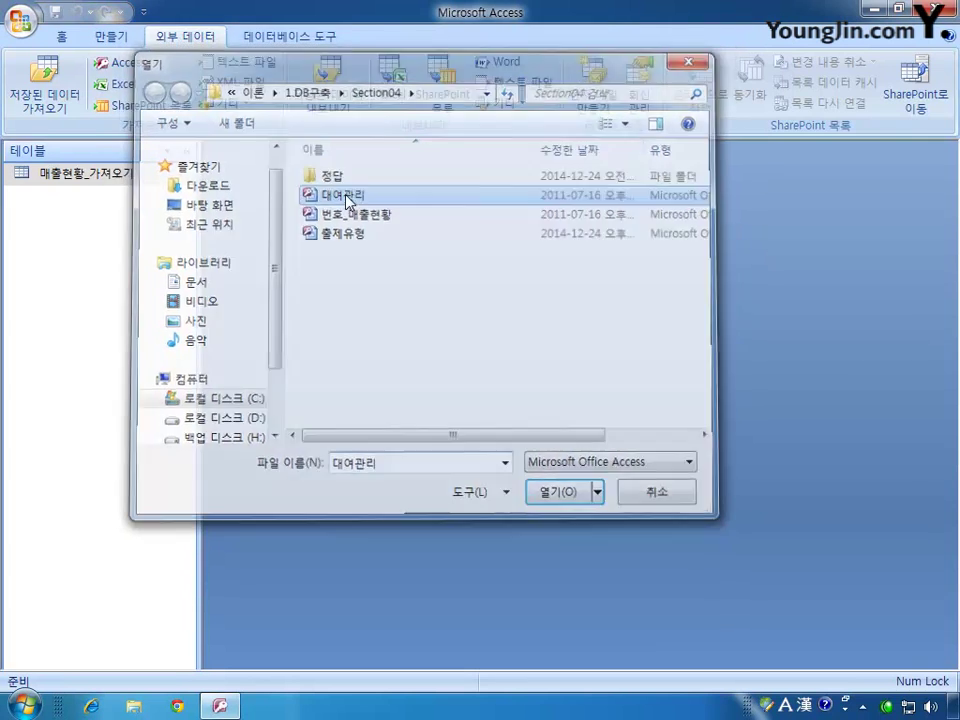
{"action": "left_click", "coordinate": [446, 161]}
{"action": "left_click", "coordinate": [302, 394]}
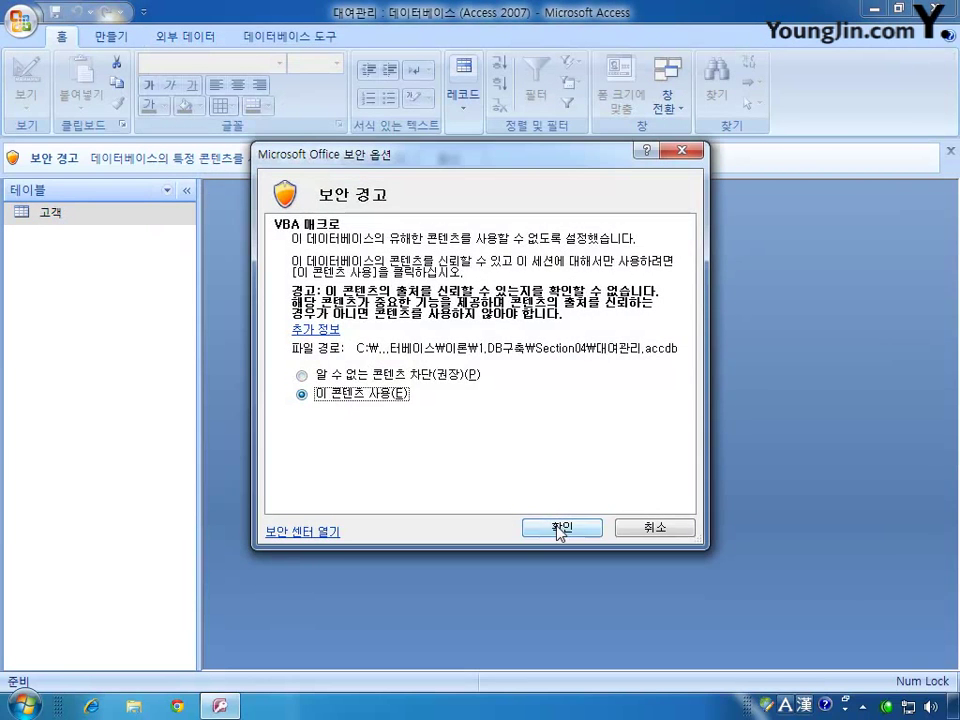
{"action": "left_click", "coordinate": [560, 527]}
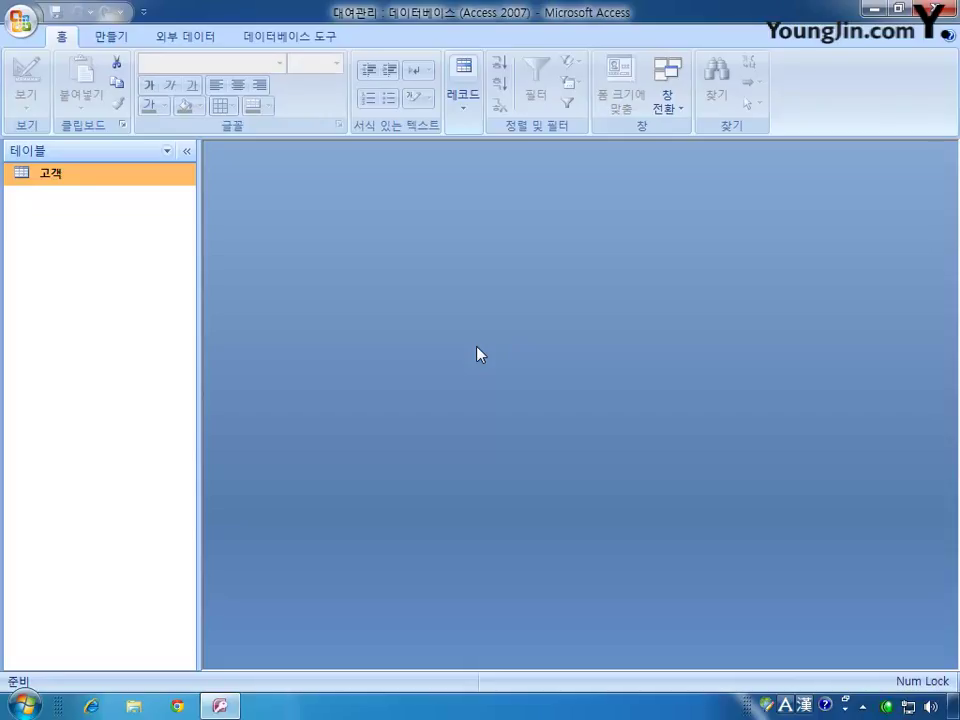
Step: Start an Excel export of the 고객 table with 고객정보.xlsx in the Section04 folder as the destination file
{"action": "left_click", "coordinate": [180, 37]}
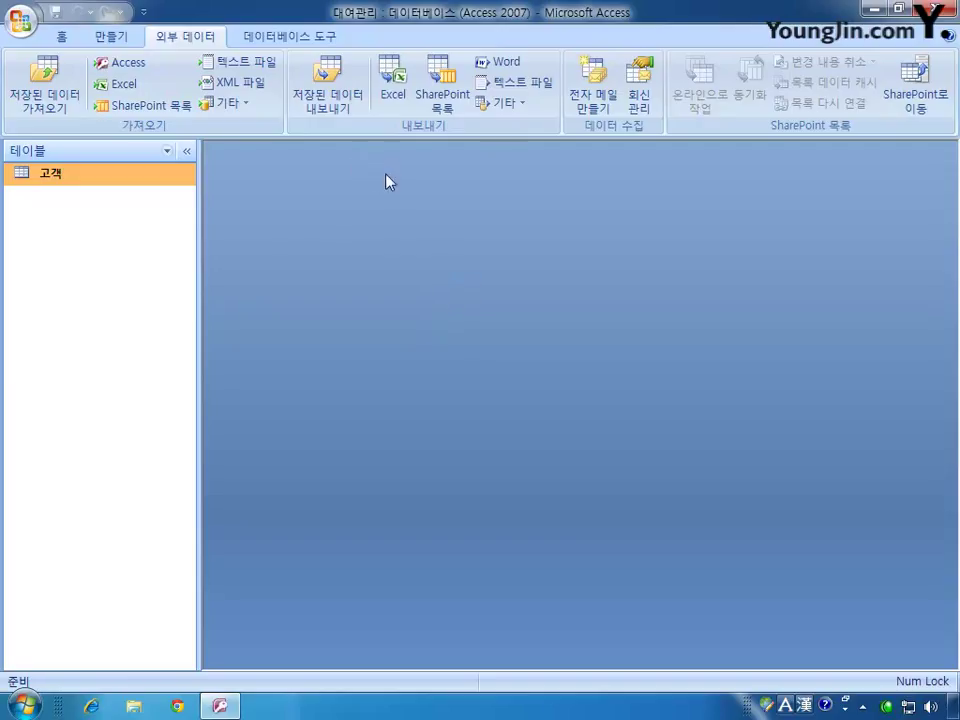
{"action": "left_click", "coordinate": [395, 85]}
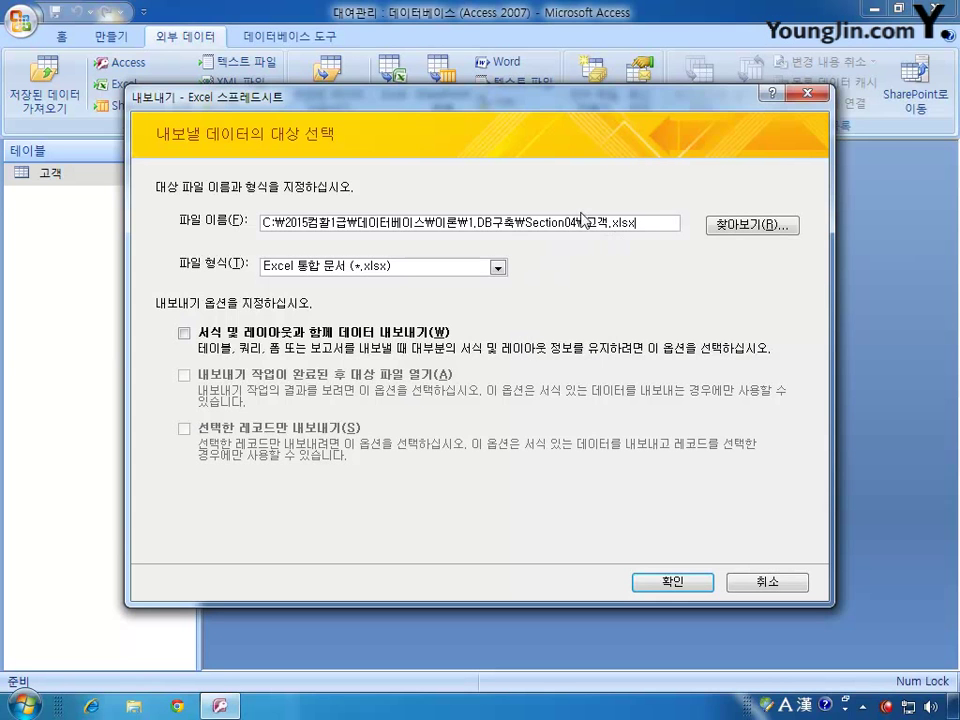
{"action": "left_click", "coordinate": [745, 226]}
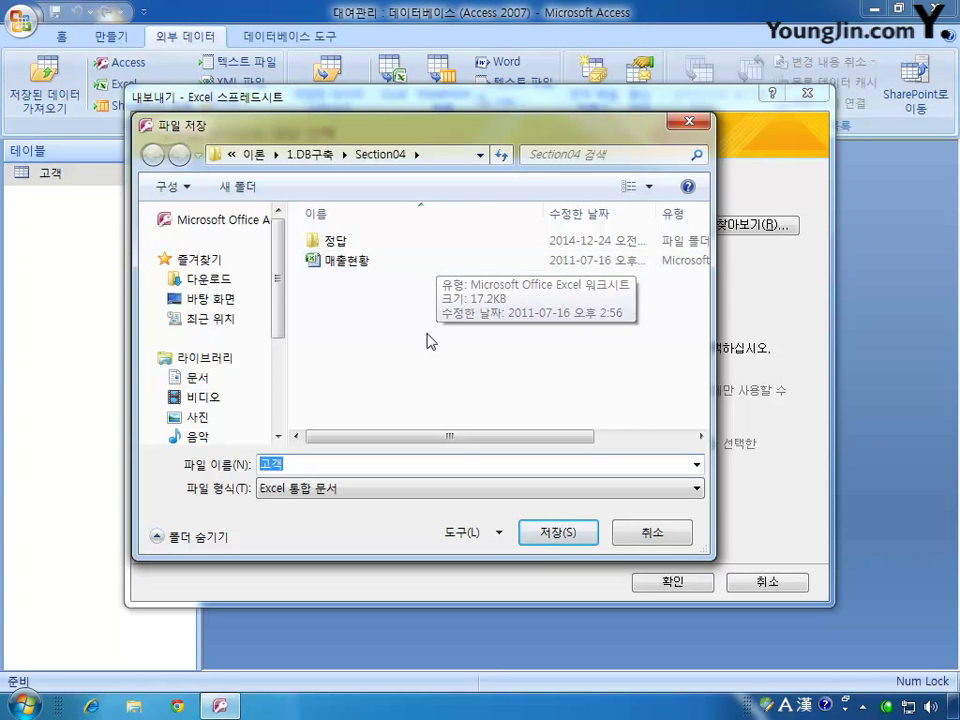
{"action": "left_click", "coordinate": [318, 463]}
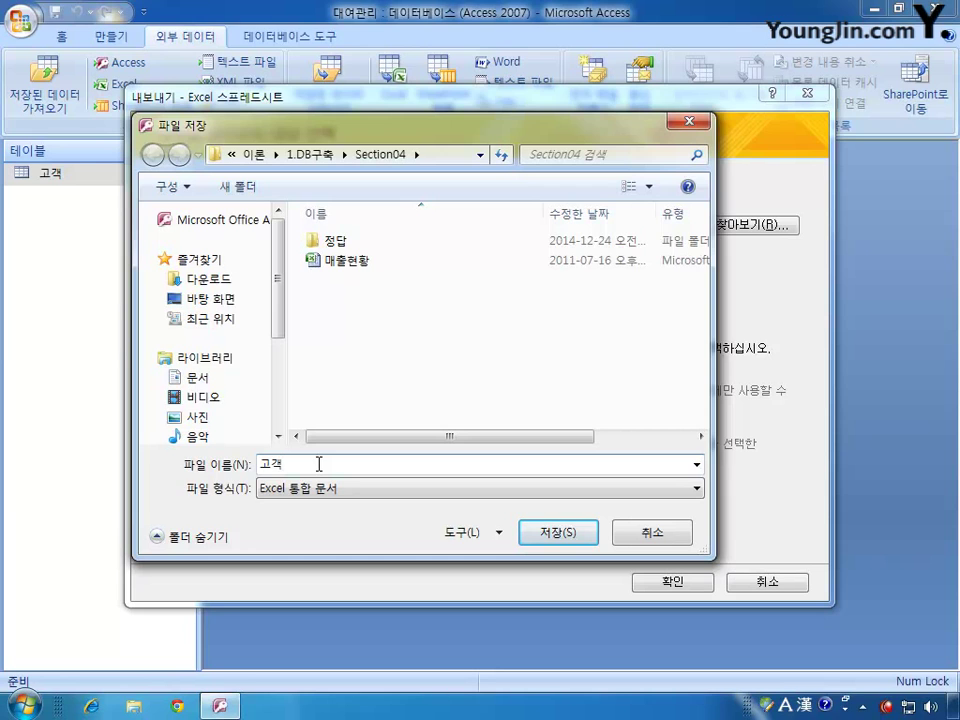
{"action": "type", "text": "정보"}
{"action": "key", "text": "BackSpace"}
{"action": "key", "text": "BackSpace"}
{"action": "type", "text": "정보"}
{"action": "left_click", "coordinate": [553, 545]}
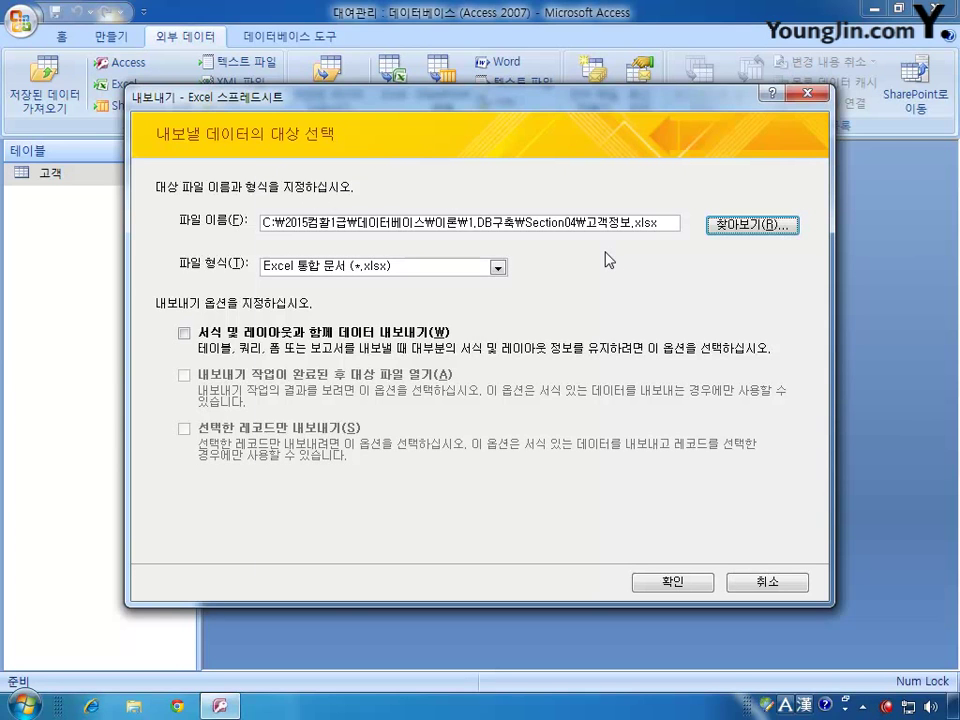
{"action": "left_click", "coordinate": [627, 224]}
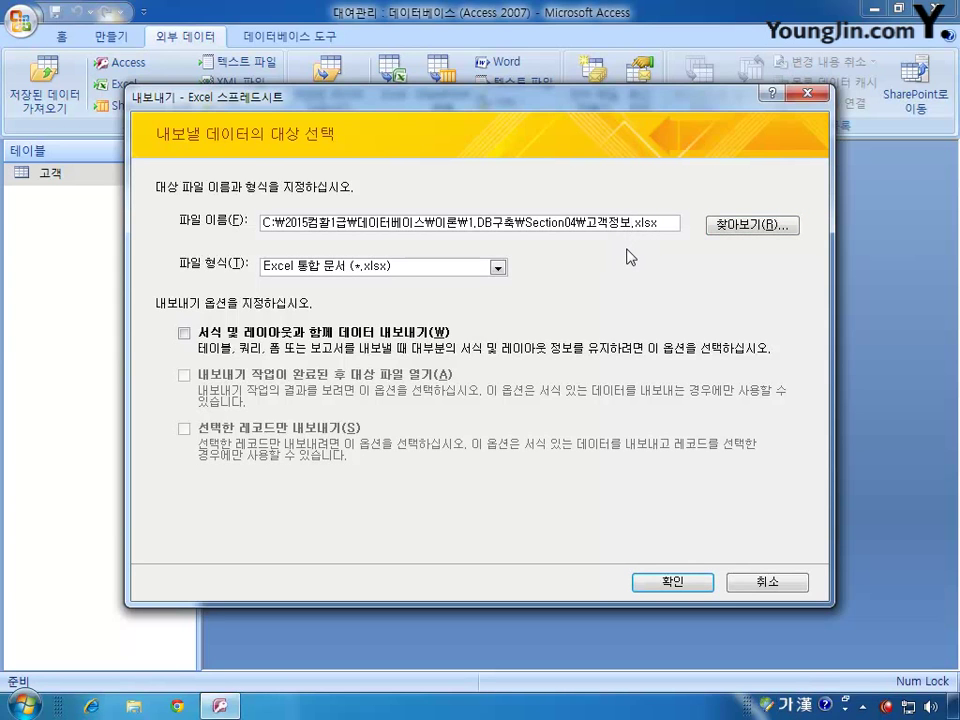
Step: Export the 고객 data with formatting and layout, and finish without saving the export steps
{"action": "left_click", "coordinate": [184, 334]}
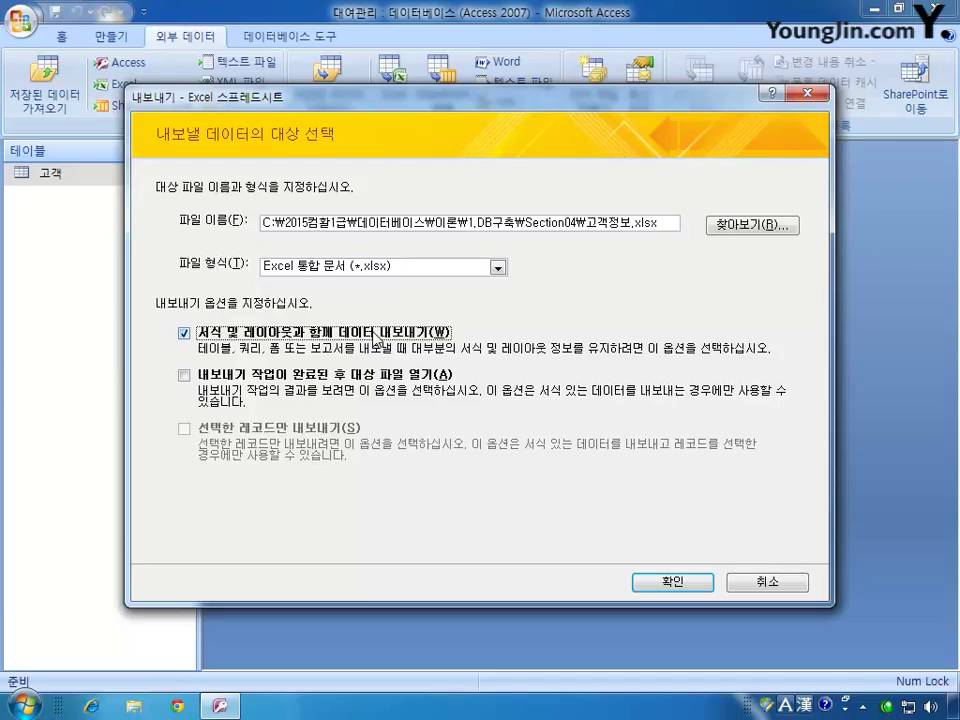
{"action": "left_click", "coordinate": [640, 580]}
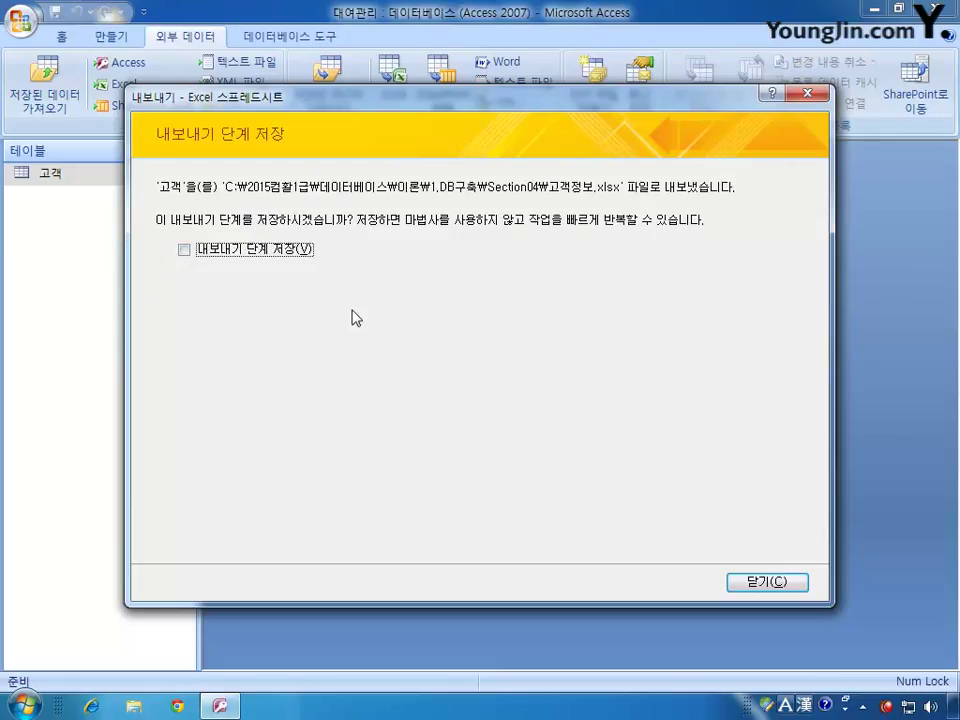
{"action": "left_click", "coordinate": [761, 582]}
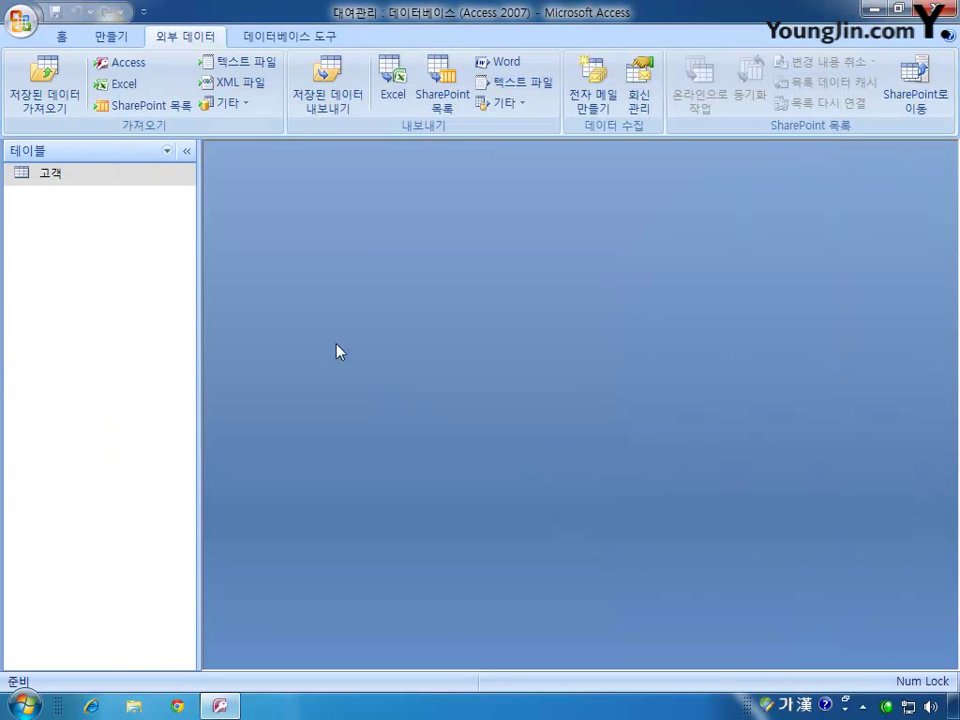
Step: Switch to Windows Explorer and check the exported 고객정보 workbook in C:\2015컴활1급\데이터베이스\이론\1.DB구축\Section04, then close the folder window
{"action": "left_click", "coordinate": [133, 705]}
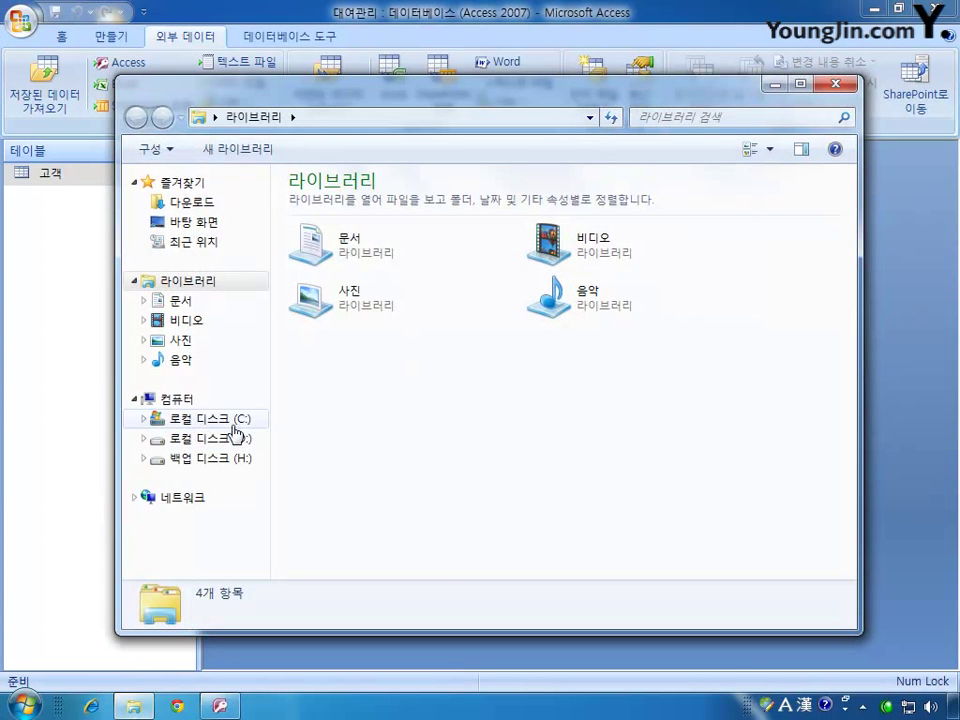
{"action": "left_click", "coordinate": [215, 418]}
{"action": "left_click", "coordinate": [351, 209]}
{"action": "double_click", "coordinate": [351, 214]}
{"action": "double_click", "coordinate": [364, 203]}
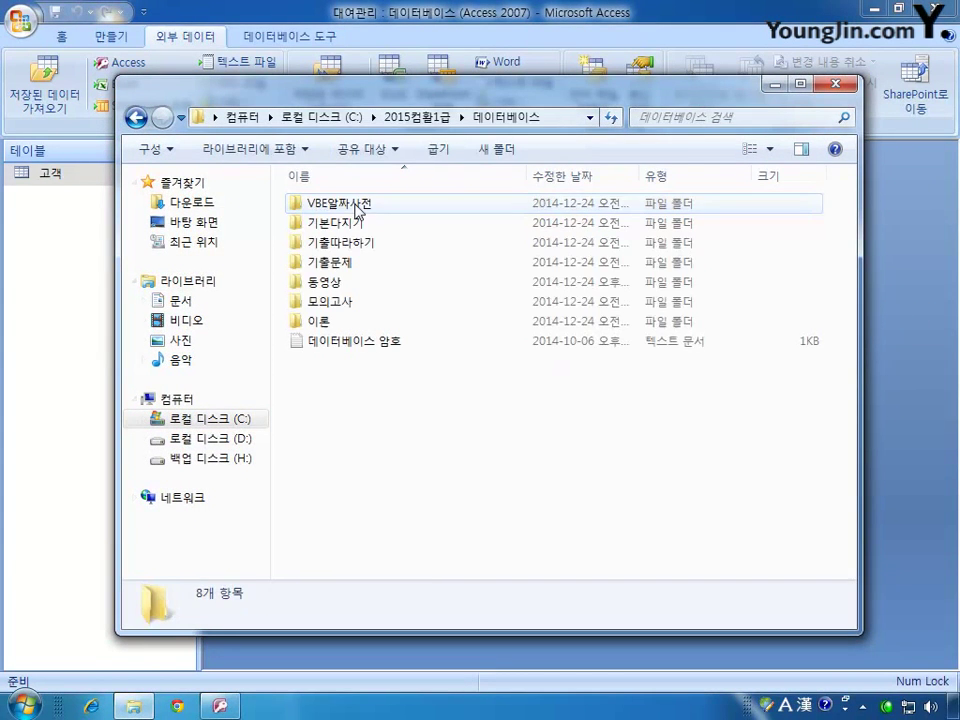
{"action": "left_click", "coordinate": [322, 323]}
{"action": "double_click", "coordinate": [322, 323]}
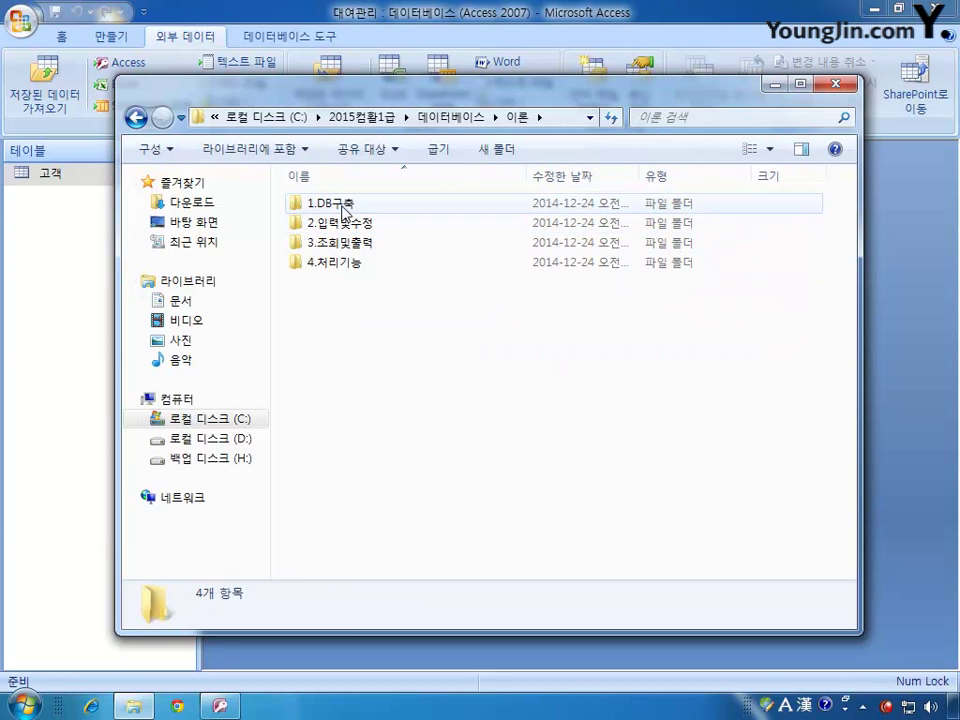
{"action": "double_click", "coordinate": [356, 201]}
{"action": "double_click", "coordinate": [338, 261]}
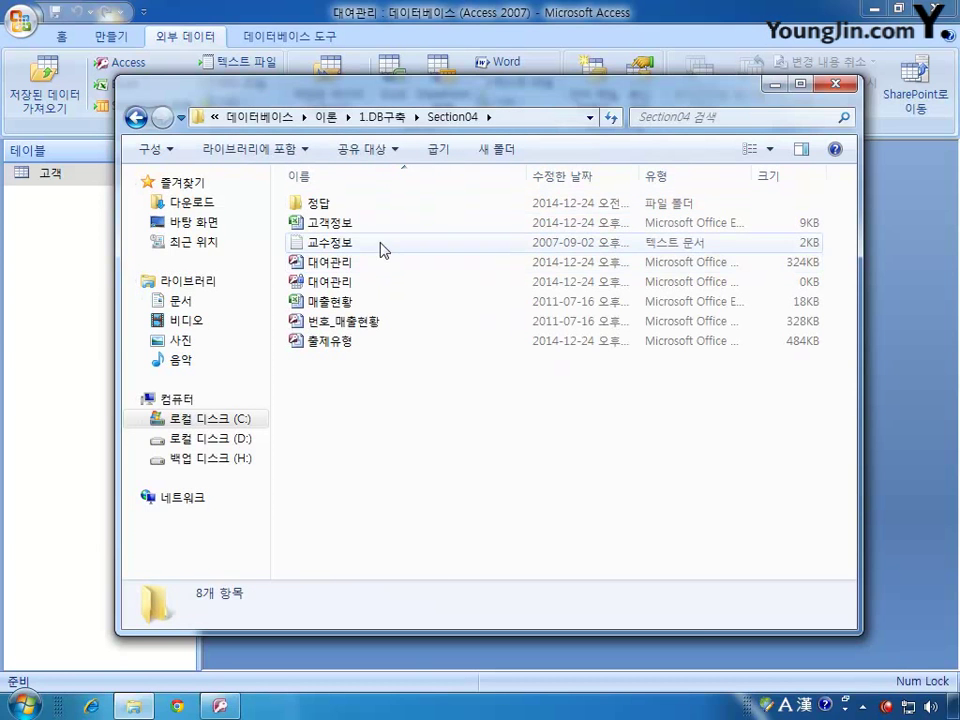
{"action": "left_click", "coordinate": [354, 233]}
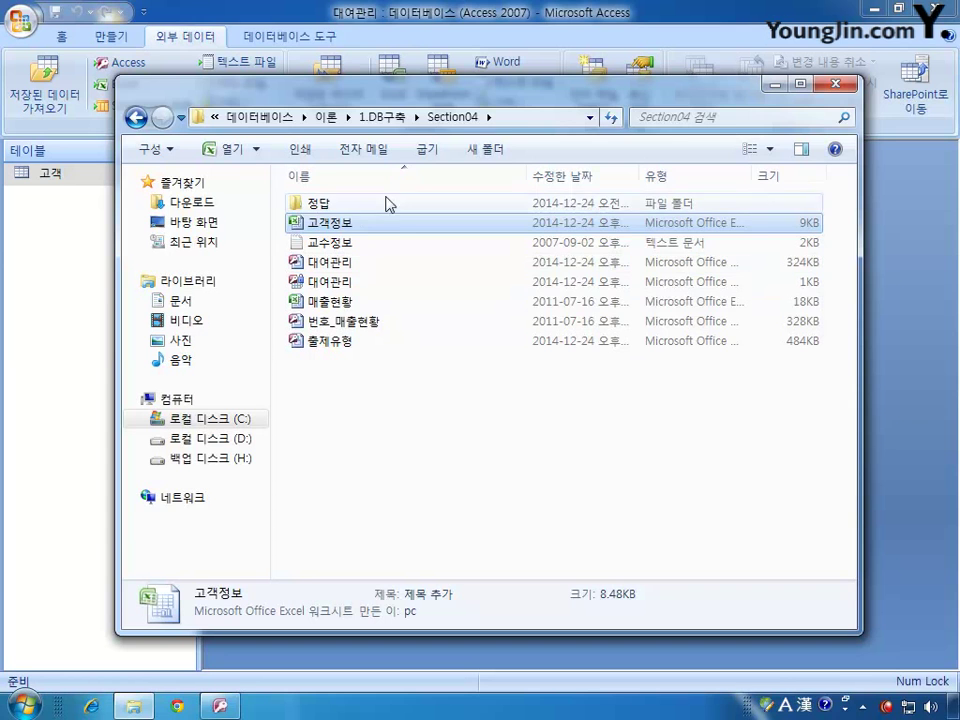
{"action": "left_click", "coordinate": [836, 85]}
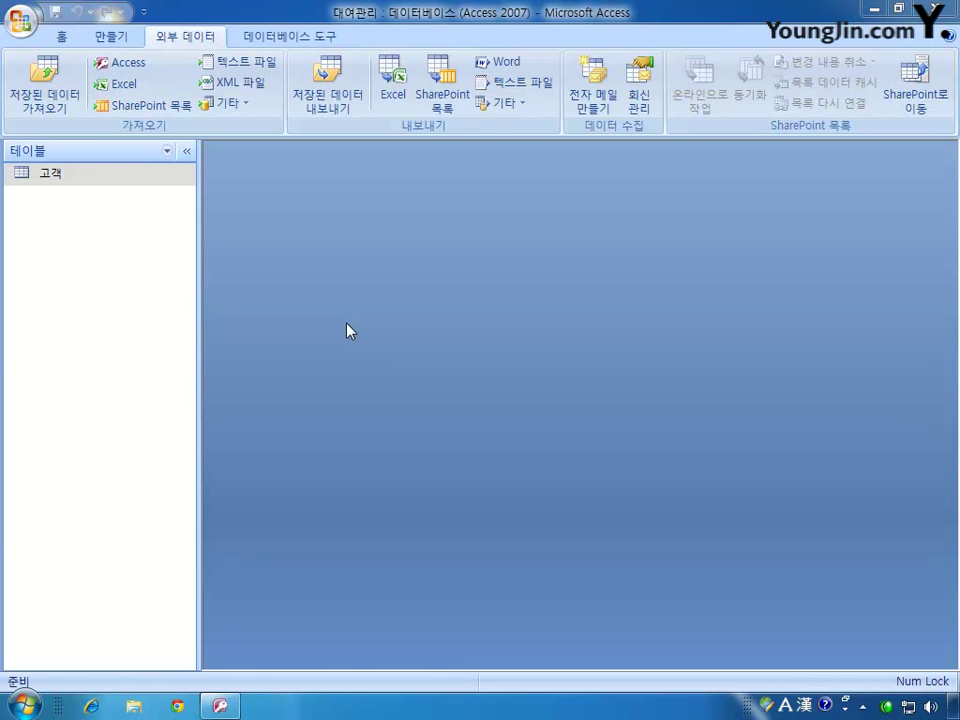
Step: Open the 출제유형 database from the Section04 folder and enable its blocked content
{"action": "left_click", "coordinate": [20, 20]}
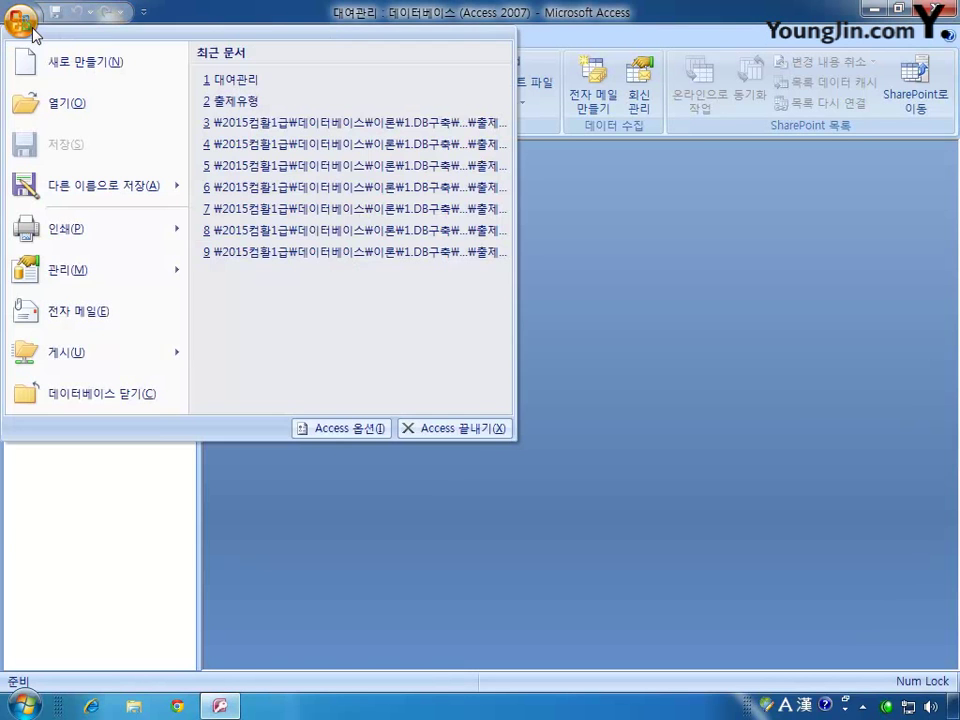
{"action": "left_click", "coordinate": [77, 104]}
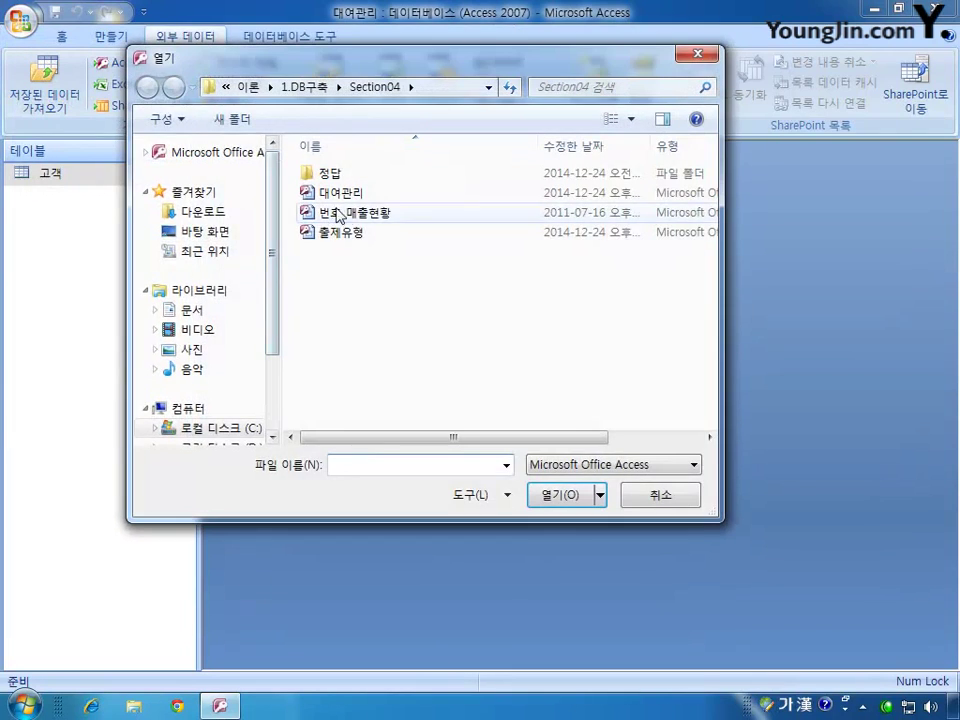
{"action": "double_click", "coordinate": [351, 238]}
{"action": "left_click", "coordinate": [452, 158]}
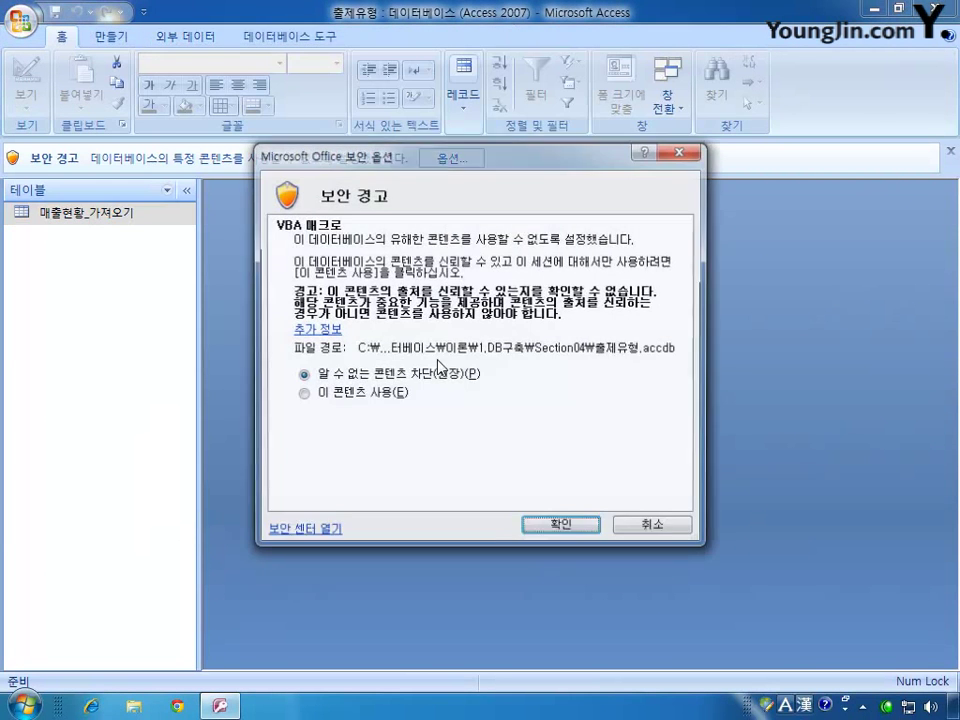
{"action": "left_click", "coordinate": [395, 393]}
{"action": "left_click", "coordinate": [560, 527]}
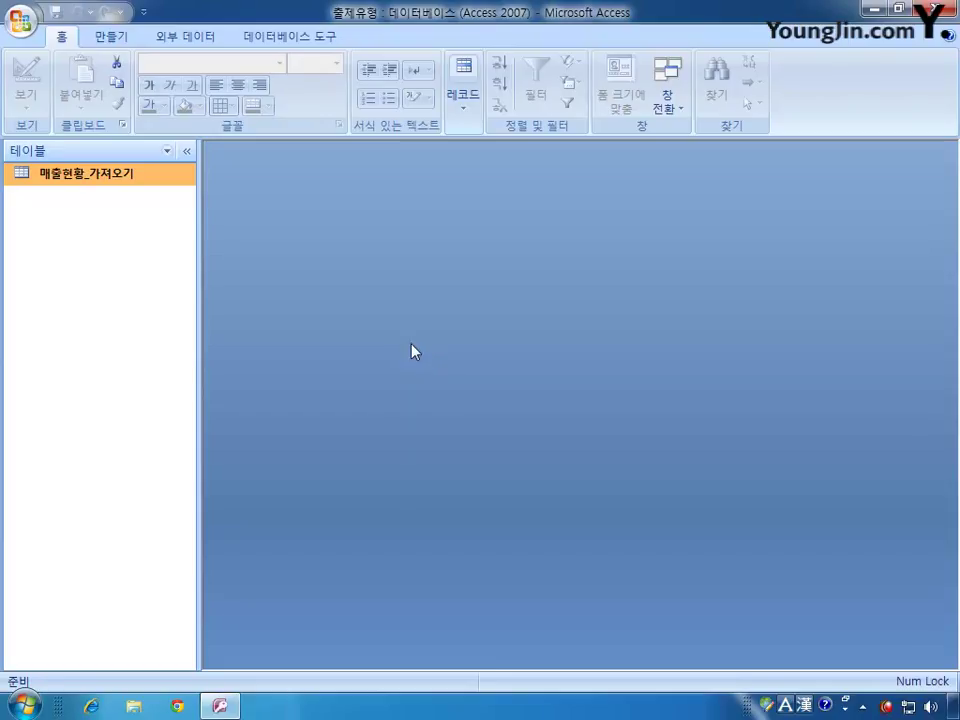
Step: Start an Excel import from 매출현황.xlsx in Section04, choosing to link to the data source by creating a linked table
{"action": "left_click", "coordinate": [207, 37]}
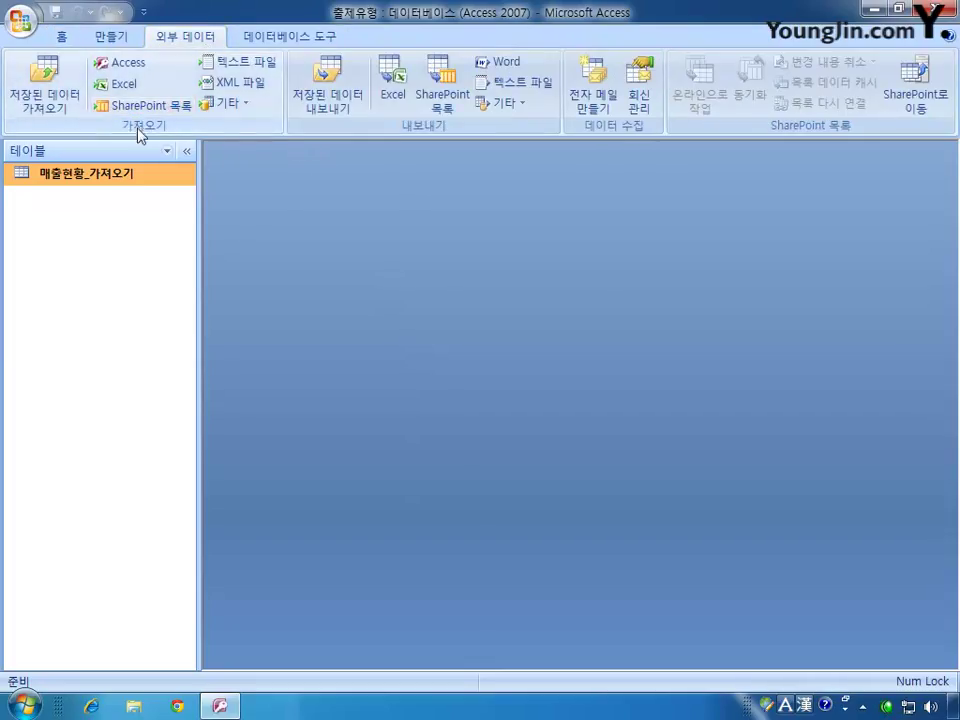
{"action": "left_click", "coordinate": [124, 85]}
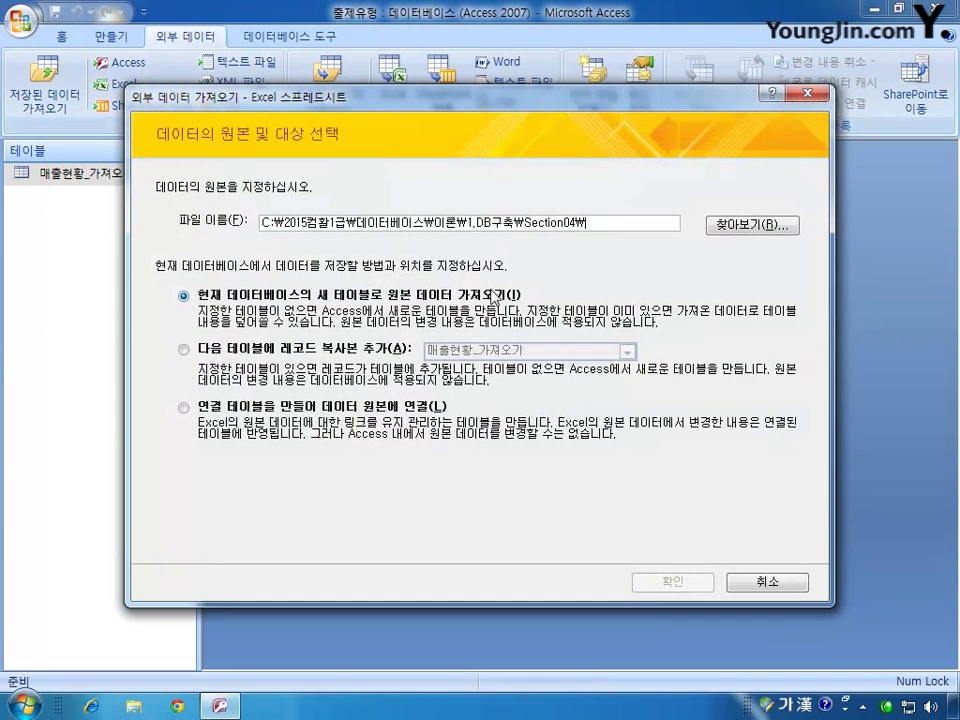
{"action": "left_click", "coordinate": [731, 226]}
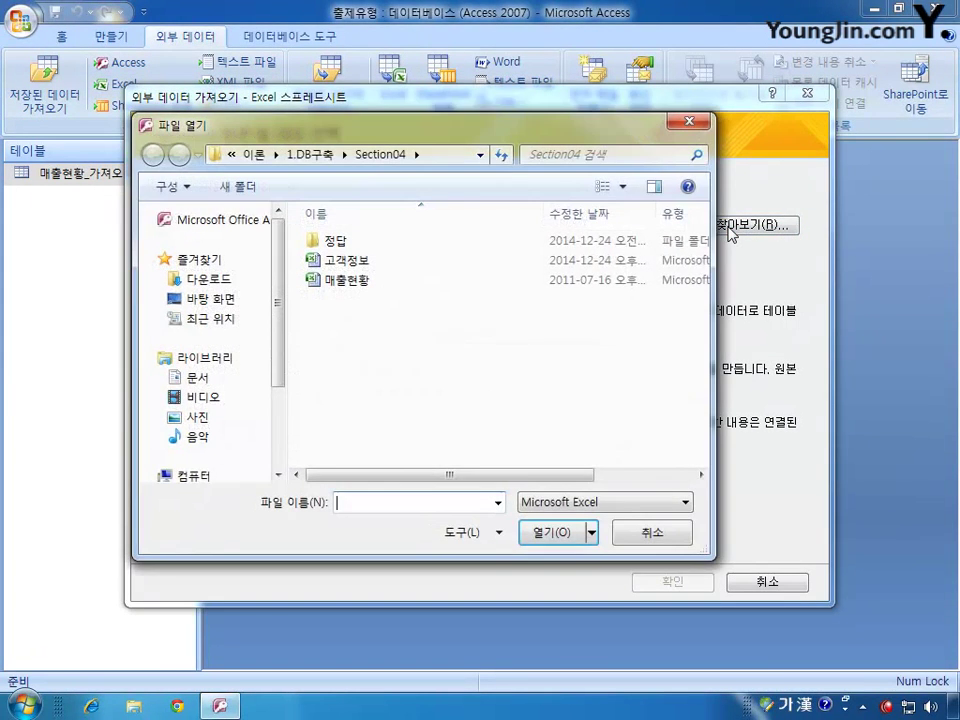
{"action": "left_click", "coordinate": [350, 281]}
{"action": "double_click", "coordinate": [350, 281]}
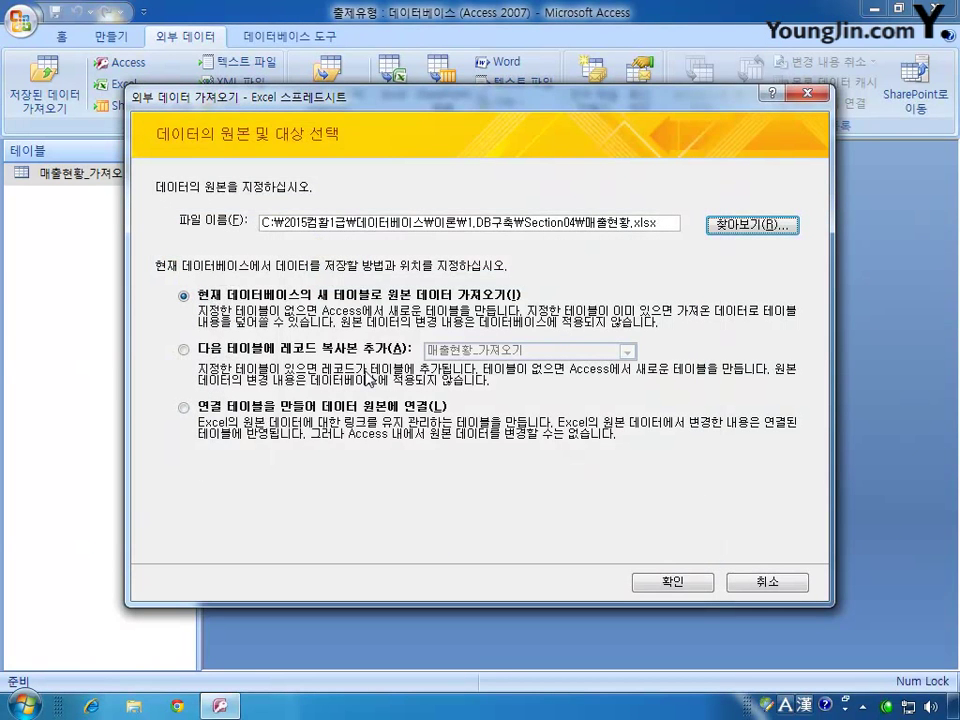
{"action": "left_click", "coordinate": [184, 408]}
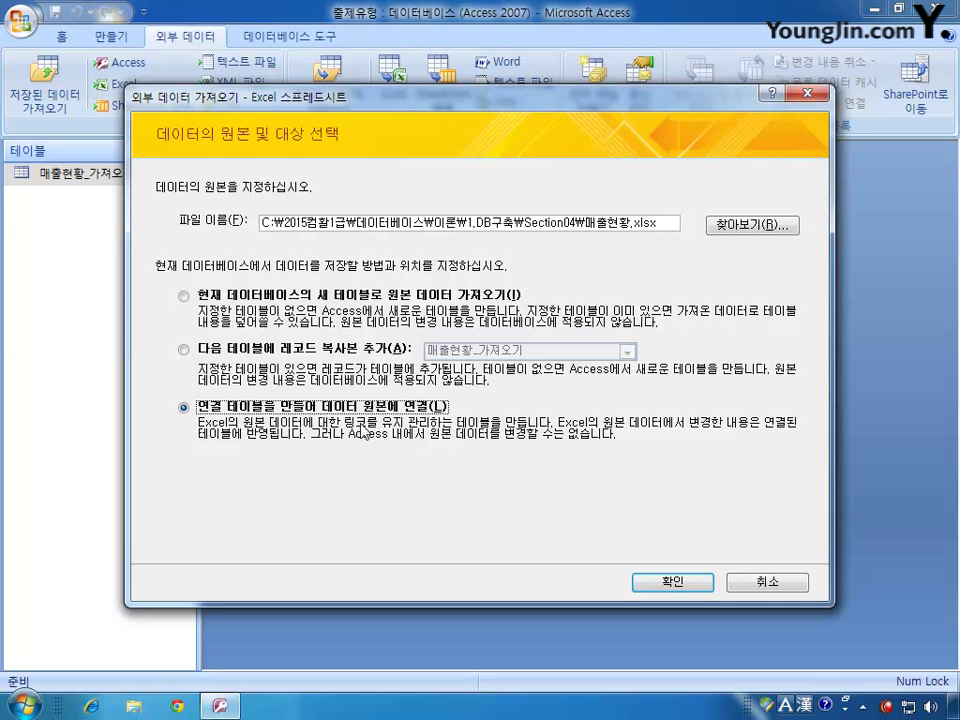
{"action": "left_click", "coordinate": [655, 581]}
Step: Link the 매출현황 worksheet with its first row as column headings, naming the linked table 매출현황
{"action": "left_click_drag", "start_coordinate": [445, 66], "coordinate": [384, 113]}
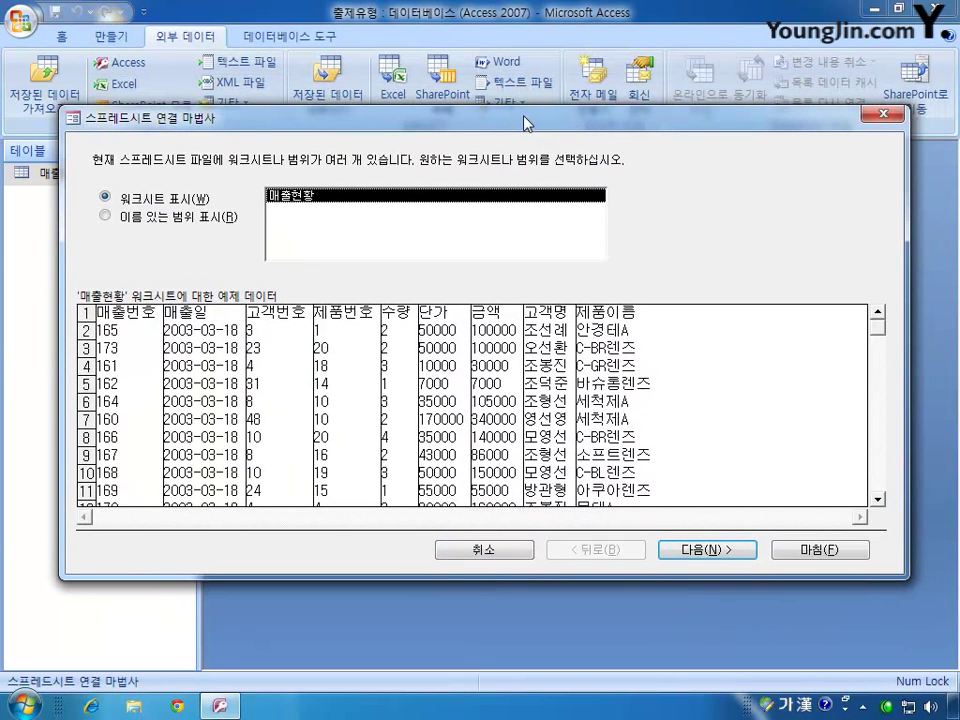
{"action": "left_click", "coordinate": [721, 552]}
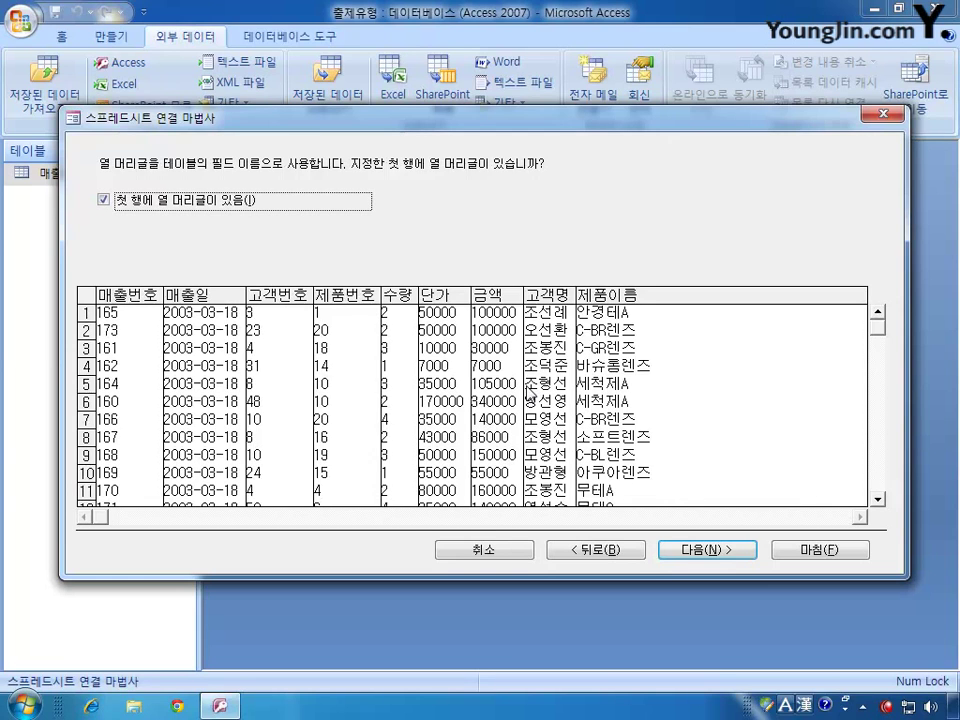
{"action": "left_click", "coordinate": [690, 551]}
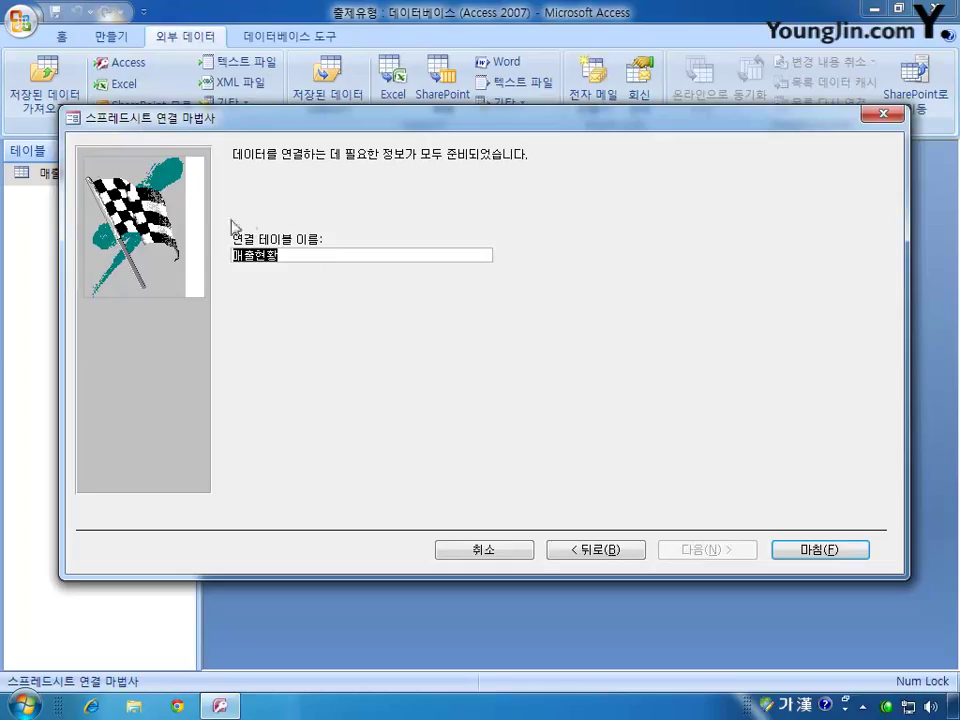
{"action": "left_click", "coordinate": [808, 550]}
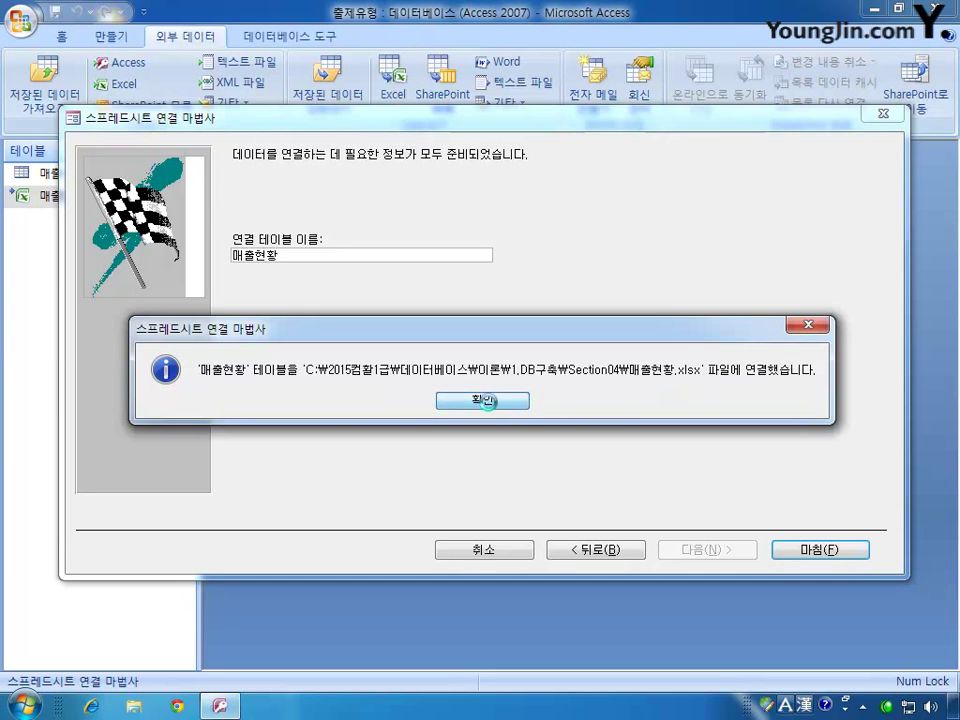
Step: Finish linking the 매출현황 table and compare the 매출현황_가져오기 and 매출현황 entries in the table list
{"action": "left_click", "coordinate": [505, 401]}
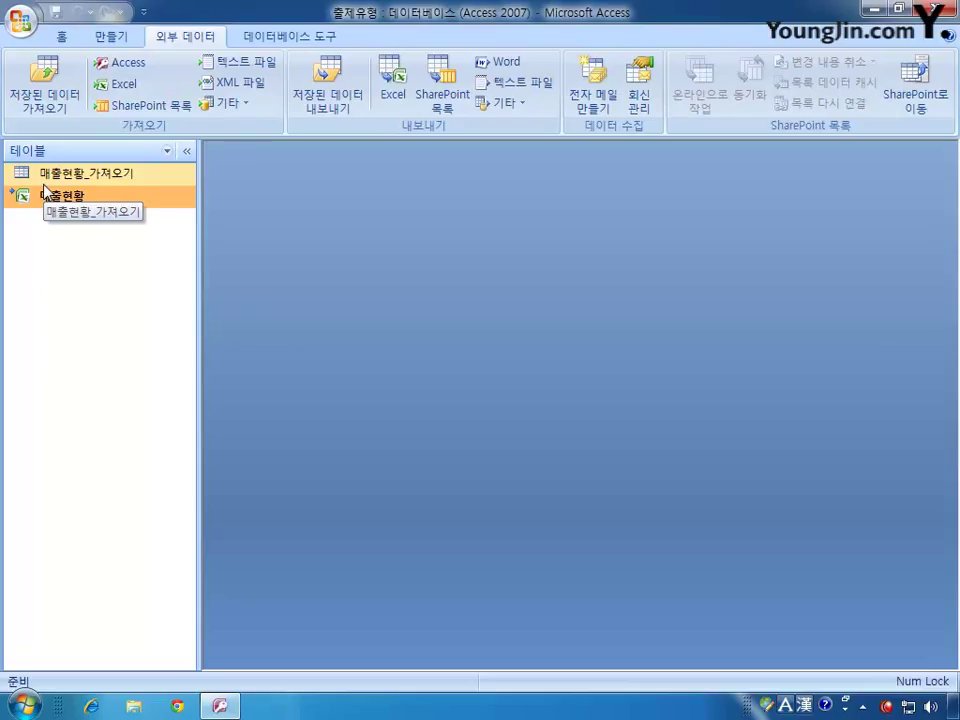
{"action": "left_click", "coordinate": [116, 173]}
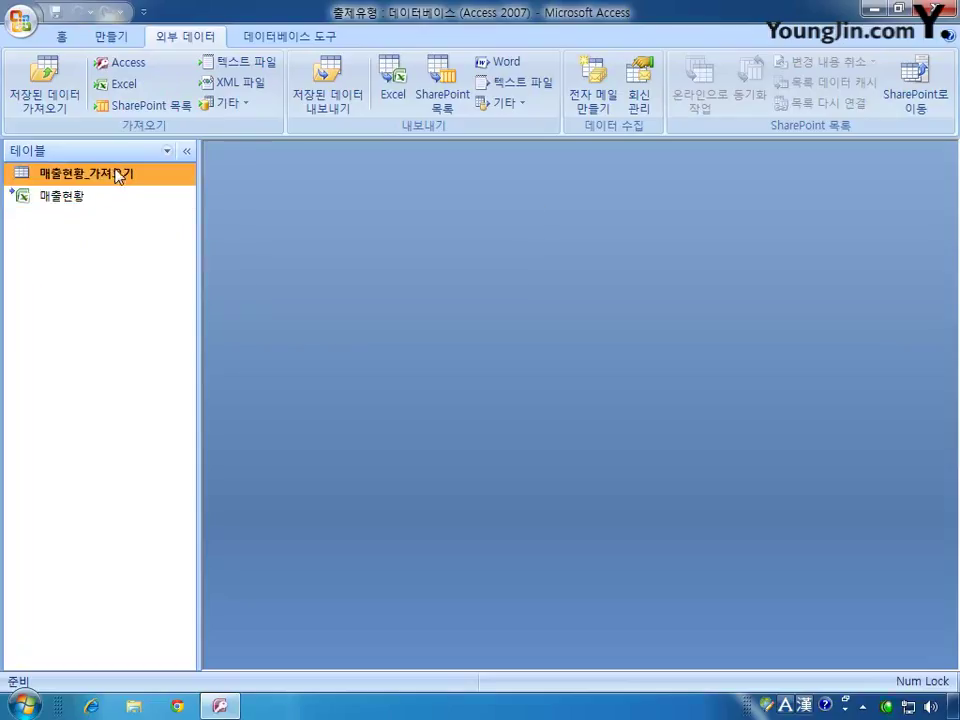
{"action": "left_click", "coordinate": [112, 200]}
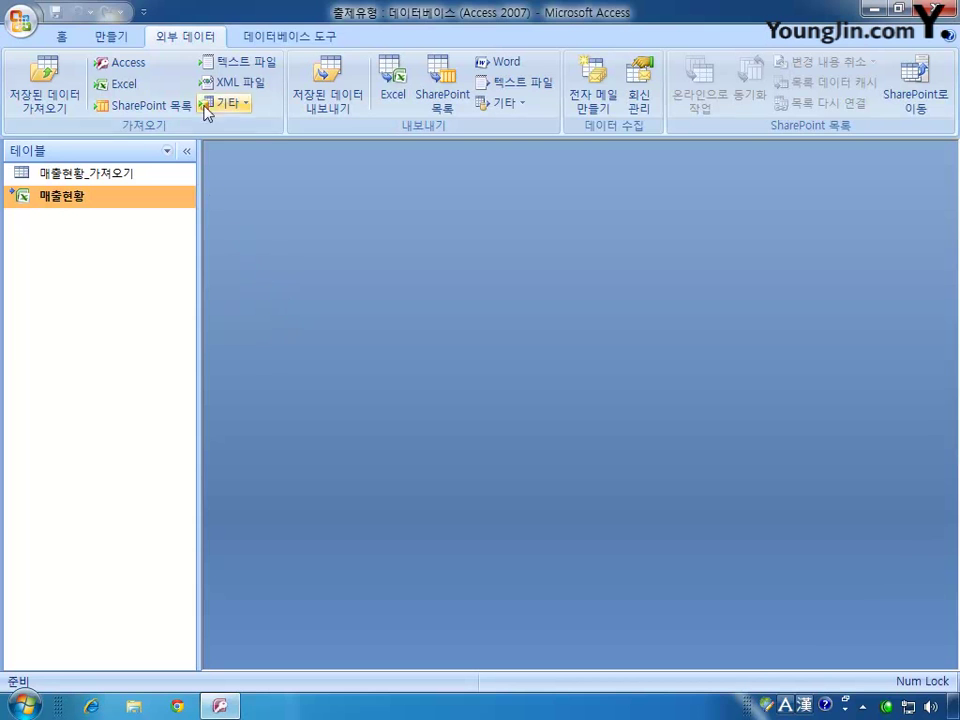
Step: Open the 번호_매출현황 database from the Section04 folder and enable its blocked content
{"action": "left_click", "coordinate": [22, 22]}
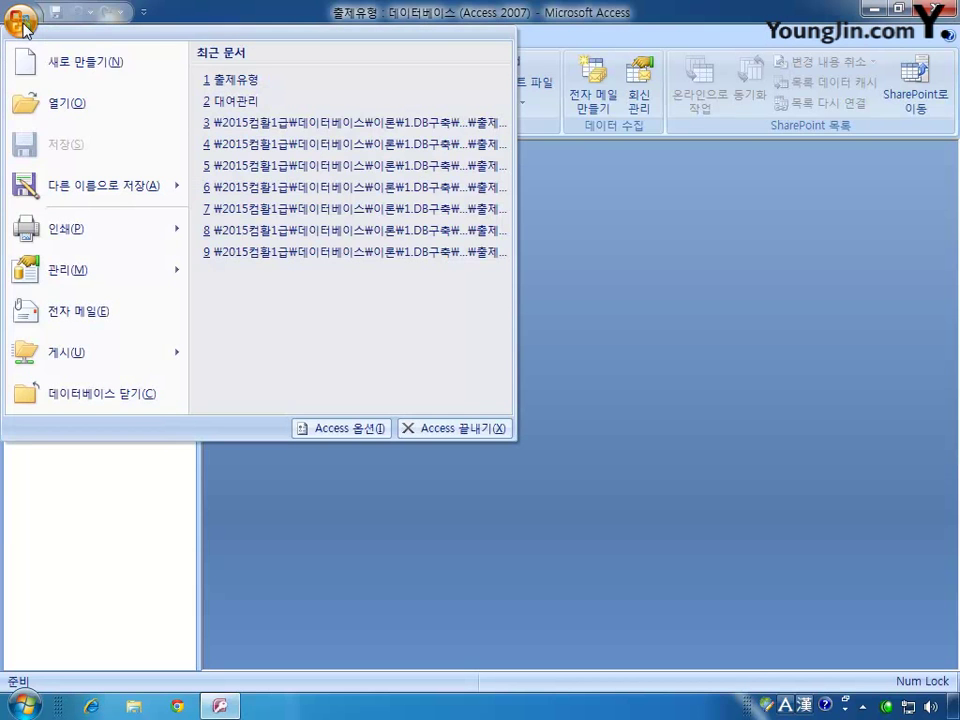
{"action": "left_click", "coordinate": [74, 106]}
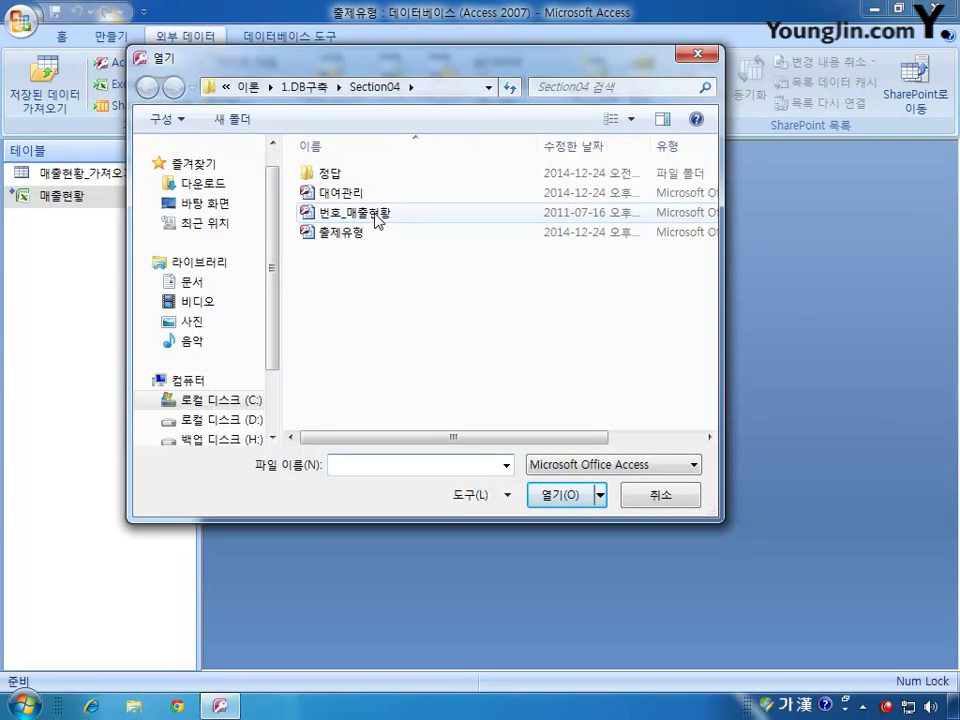
{"action": "left_click", "coordinate": [378, 218]}
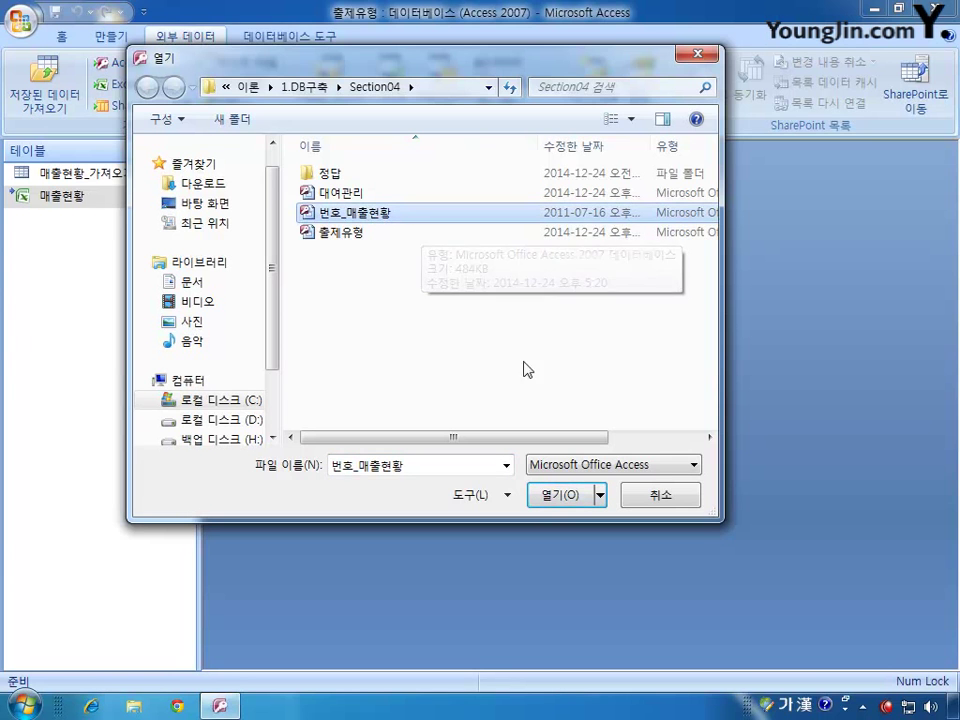
{"action": "left_click", "coordinate": [560, 495]}
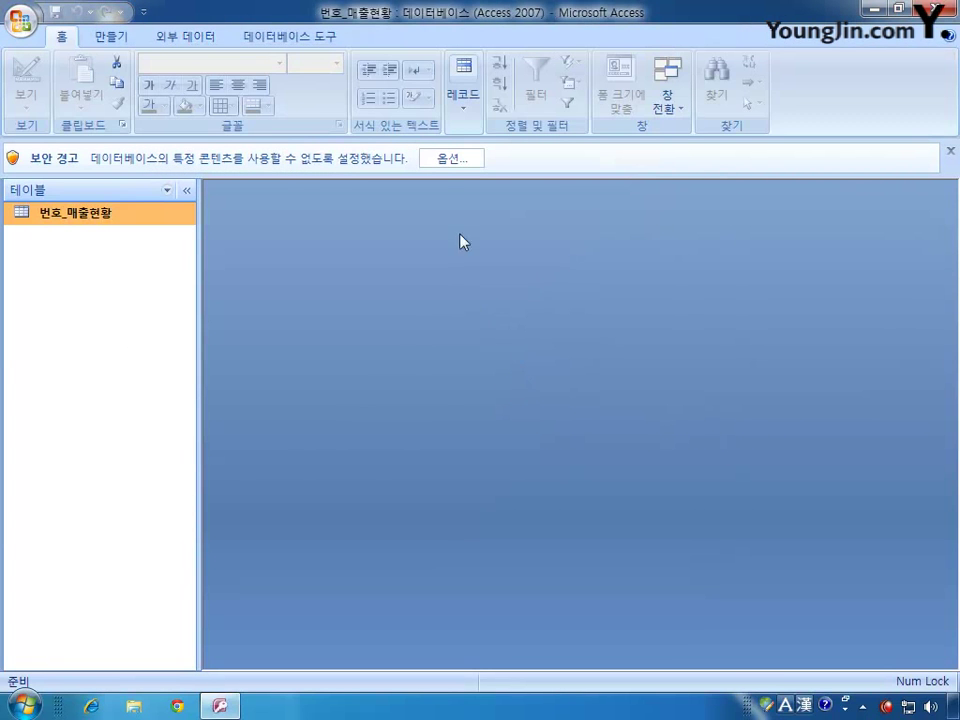
{"action": "left_click", "coordinate": [451, 158]}
{"action": "left_click", "coordinate": [302, 514]}
{"action": "left_click", "coordinate": [557, 528]}
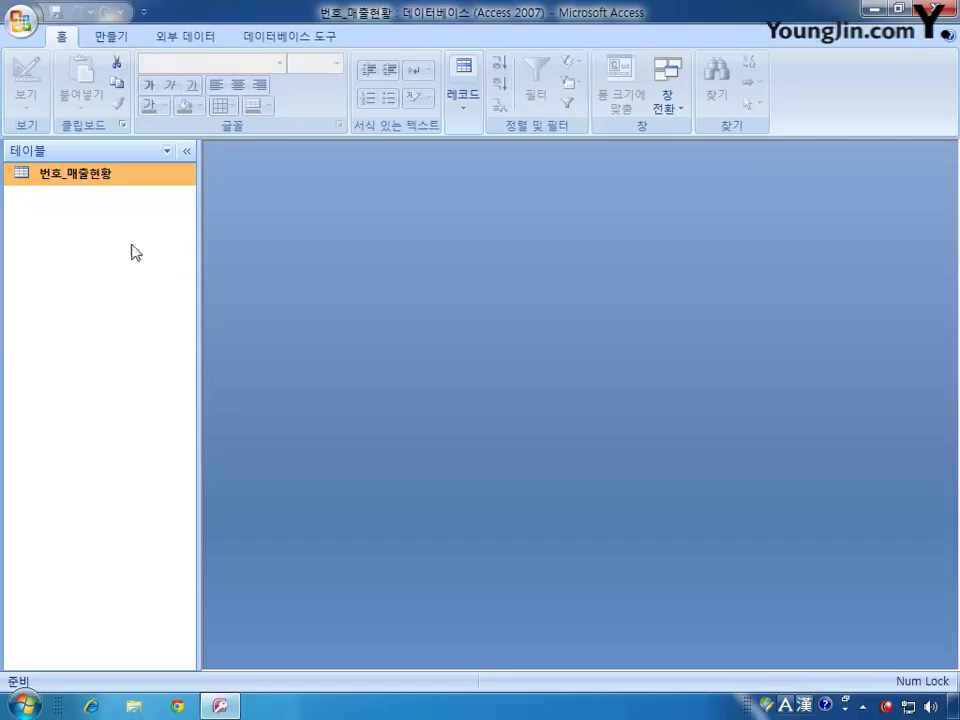
Step: Examine the 번호_매출현황 table's records and its field definitions in datasheet and design view, then close it
{"action": "double_click", "coordinate": [99, 176]}
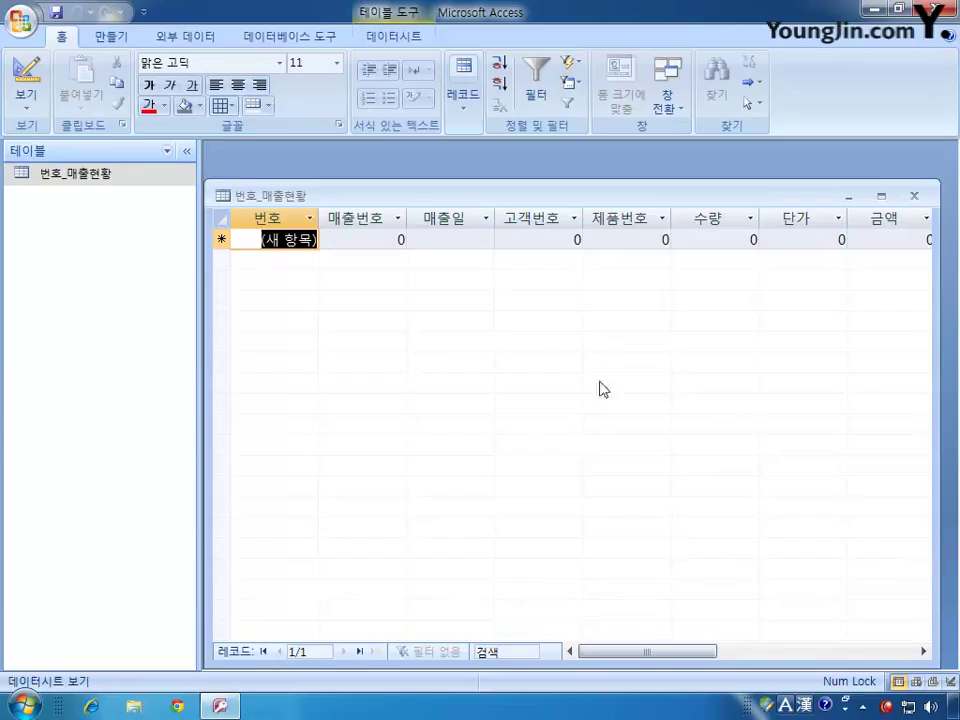
{"action": "left_click", "coordinate": [913, 195]}
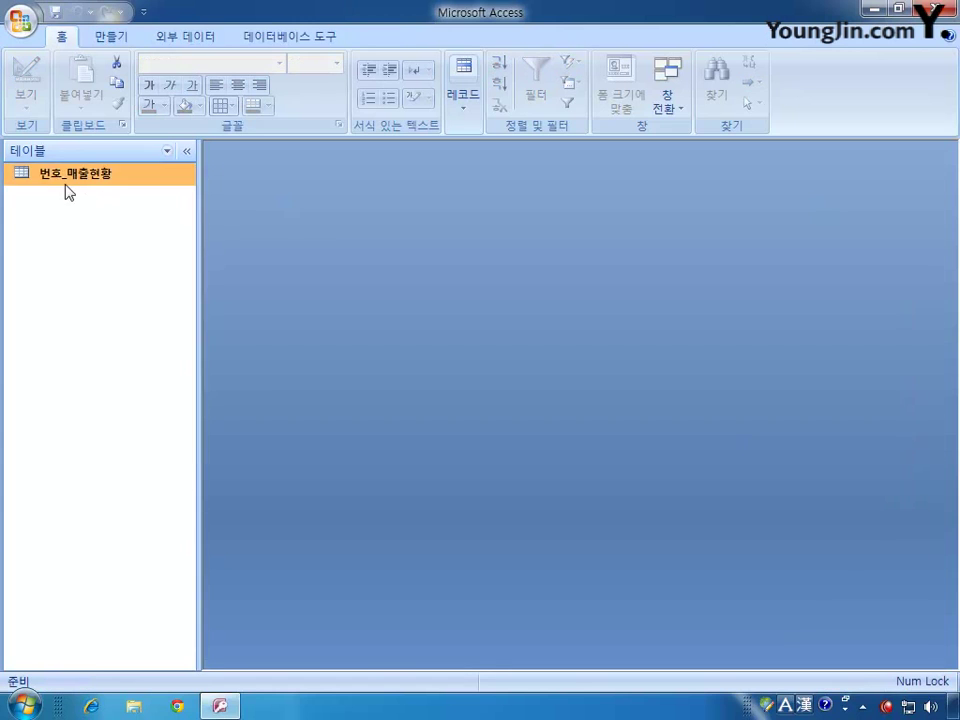
{"action": "right_click", "coordinate": [66, 180]}
{"action": "left_click", "coordinate": [134, 210]}
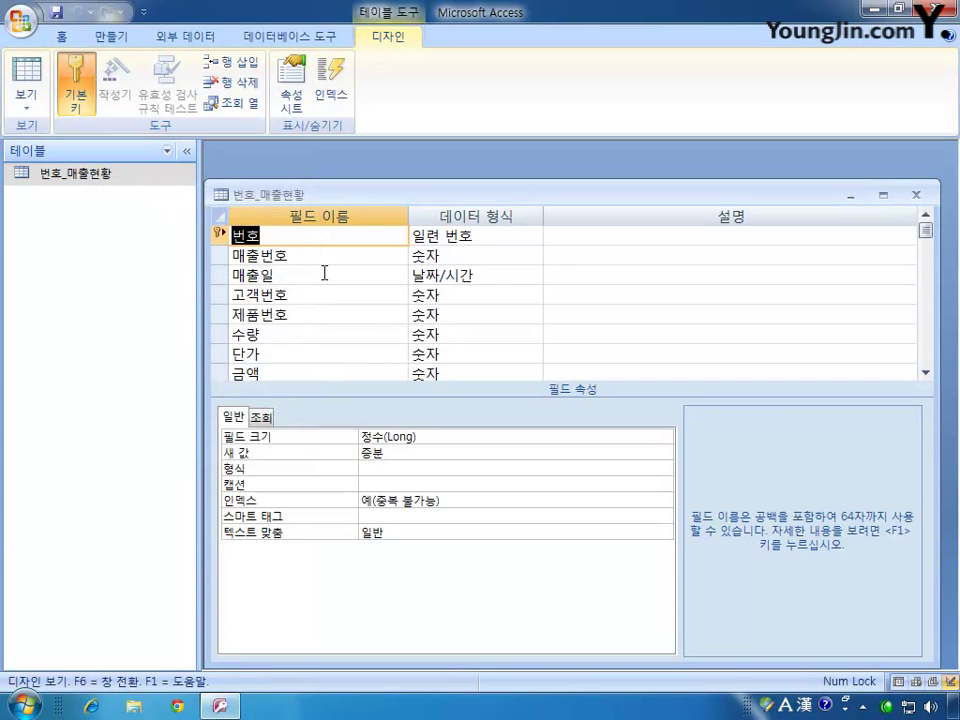
{"action": "double_click", "coordinate": [76, 177]}
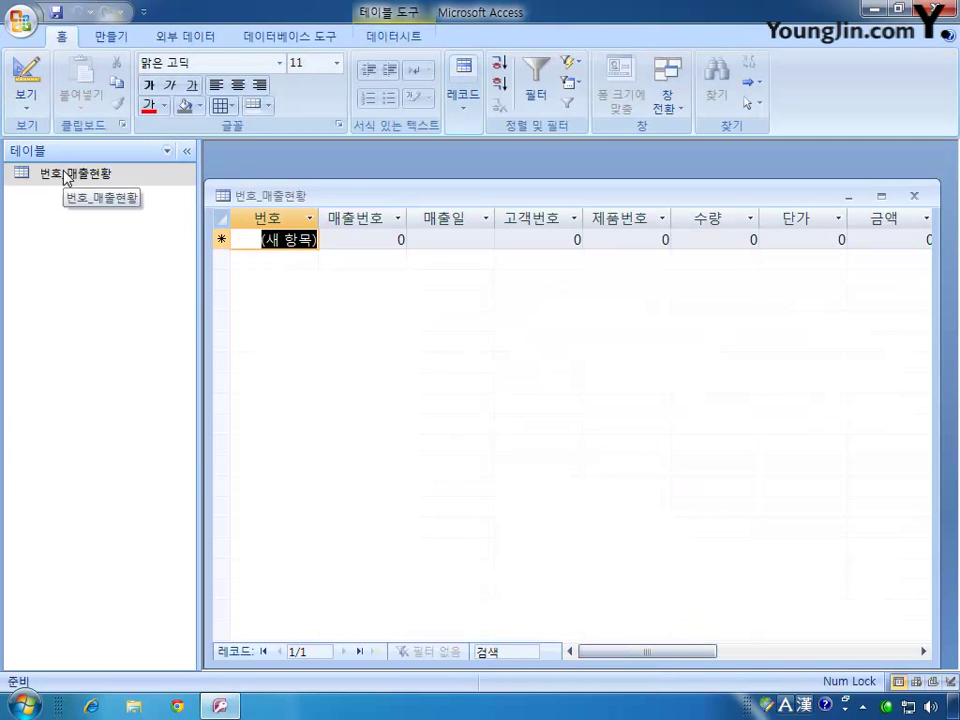
{"action": "right_click", "coordinate": [64, 175]}
{"action": "left_click", "coordinate": [110, 204]}
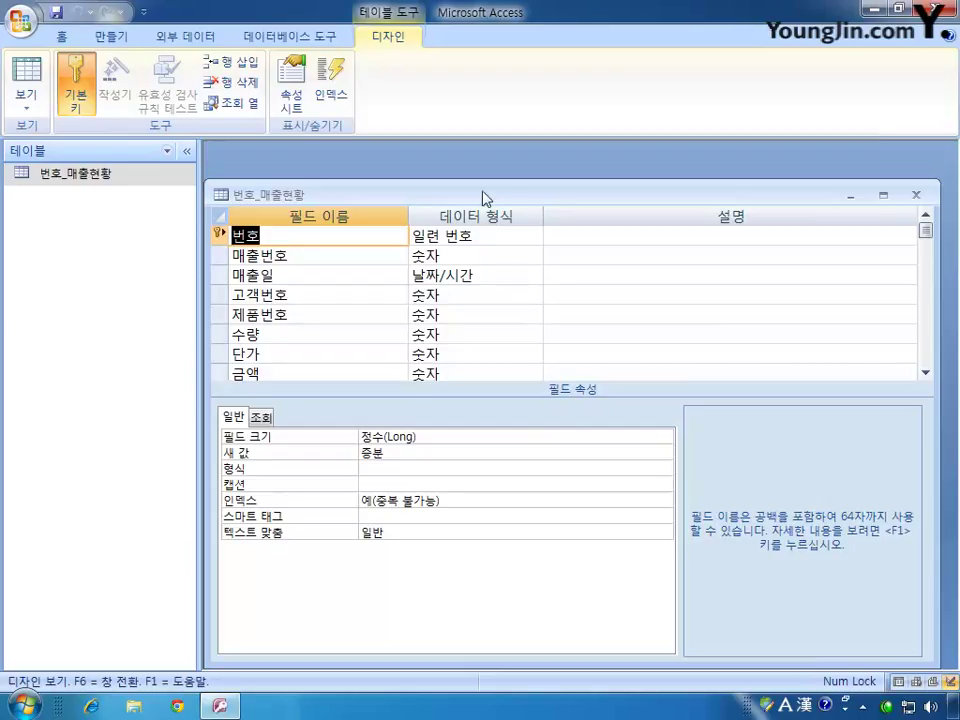
{"action": "left_click", "coordinate": [915, 195]}
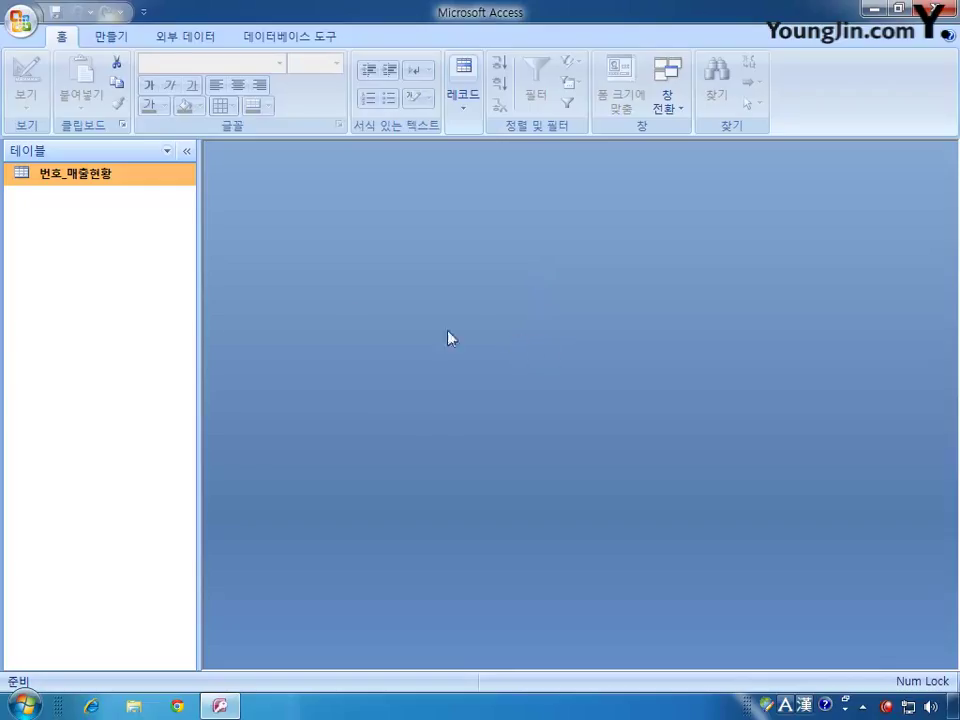
Step: Start an Excel import from 매출현황.xlsx in Section04, choosing to append a copy of the records to the 번호_매출현황 table
{"action": "left_click", "coordinate": [170, 38]}
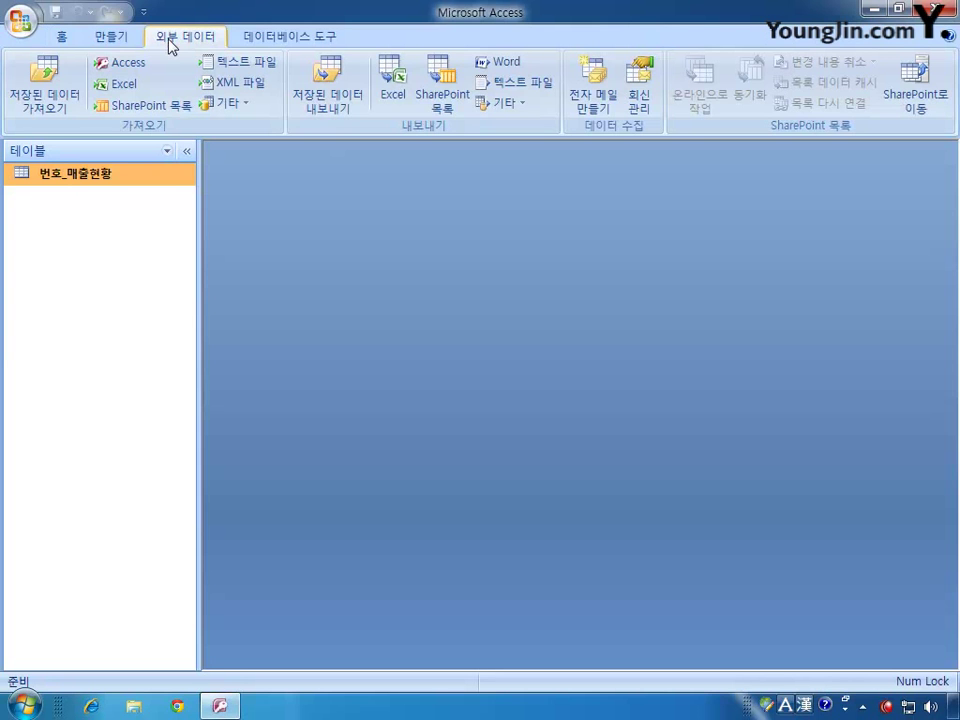
{"action": "left_click", "coordinate": [118, 84]}
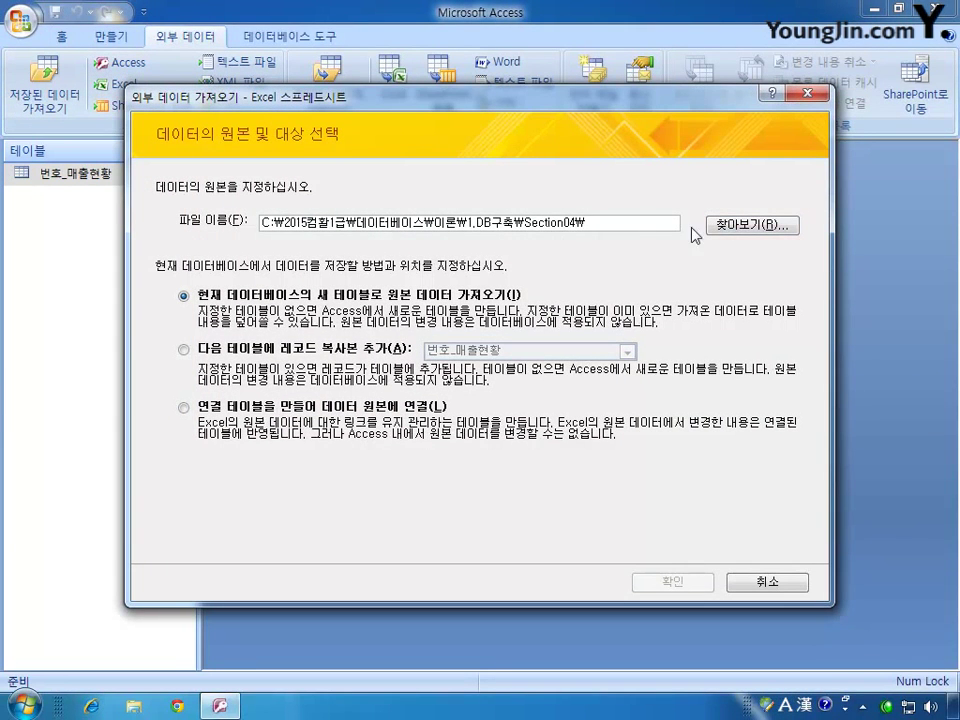
{"action": "left_click", "coordinate": [748, 225]}
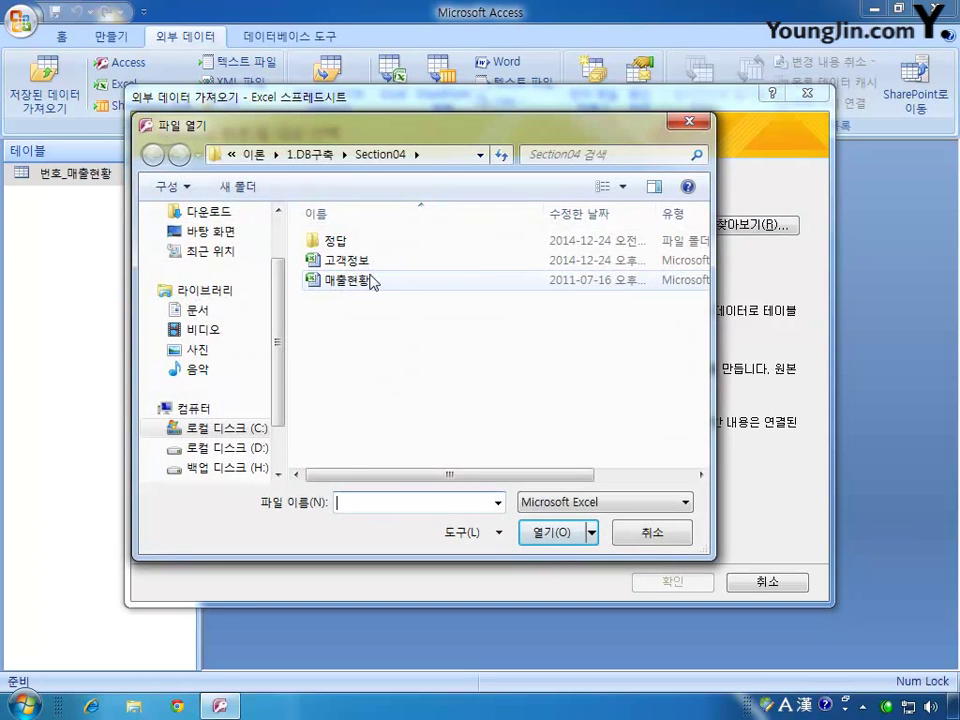
{"action": "double_click", "coordinate": [370, 280]}
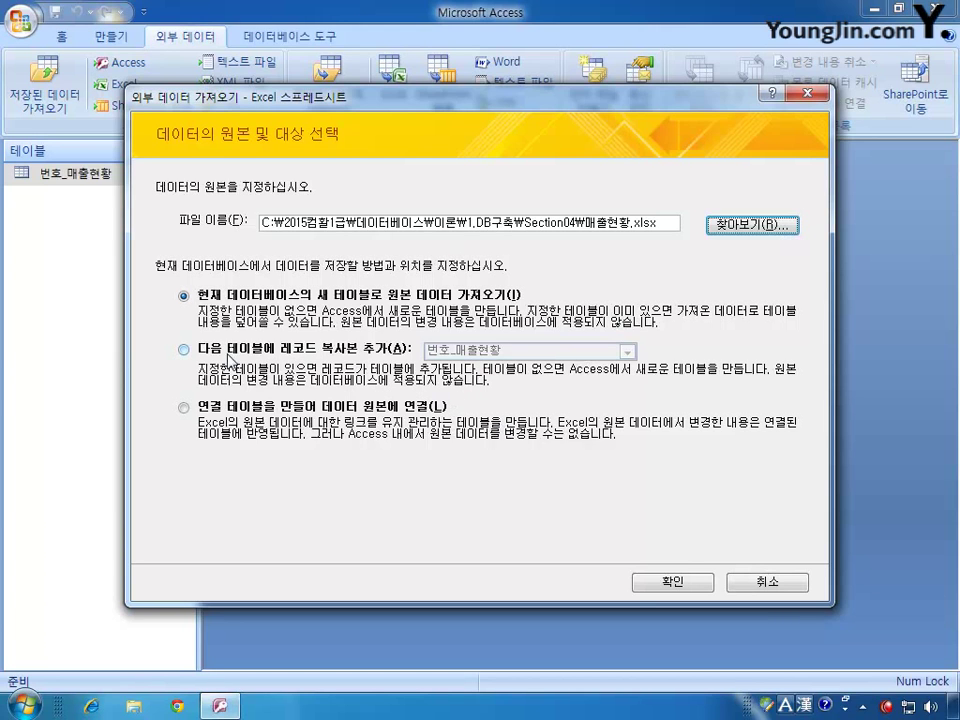
{"action": "left_click", "coordinate": [188, 354]}
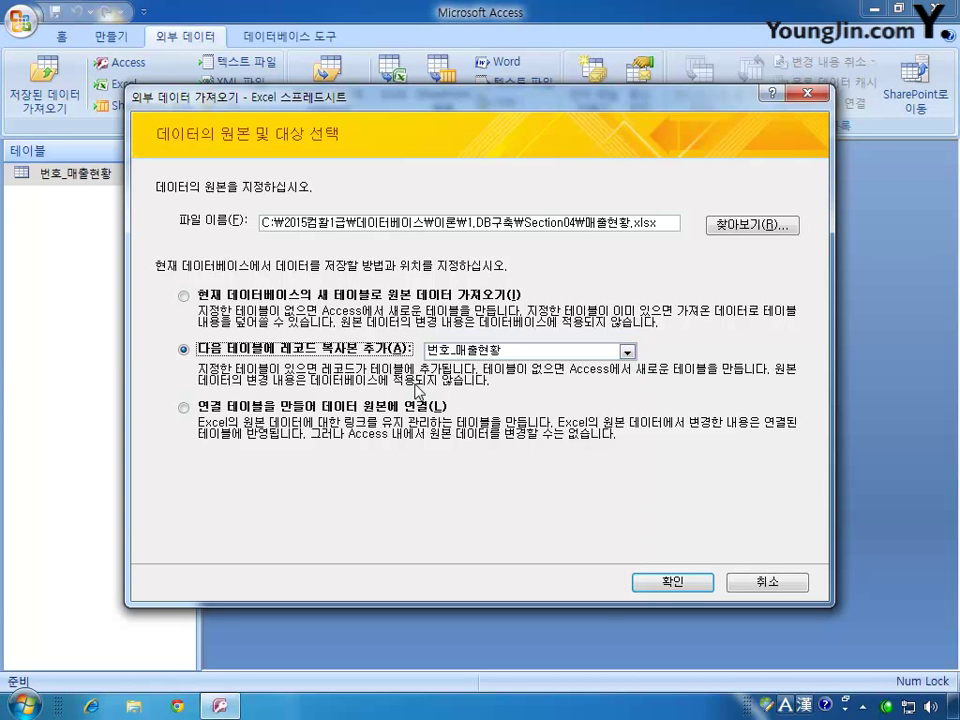
{"action": "left_click", "coordinate": [671, 584]}
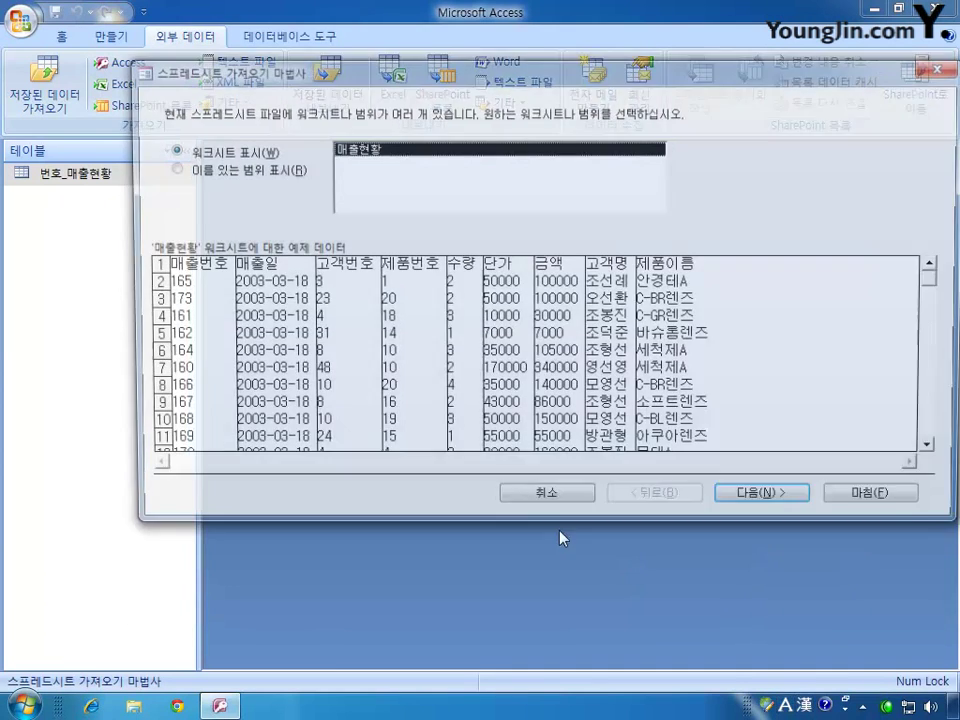
Step: Complete the append into the 번호_매출현황 table without saving the import steps, and review the table's records
{"action": "left_click", "coordinate": [767, 504]}
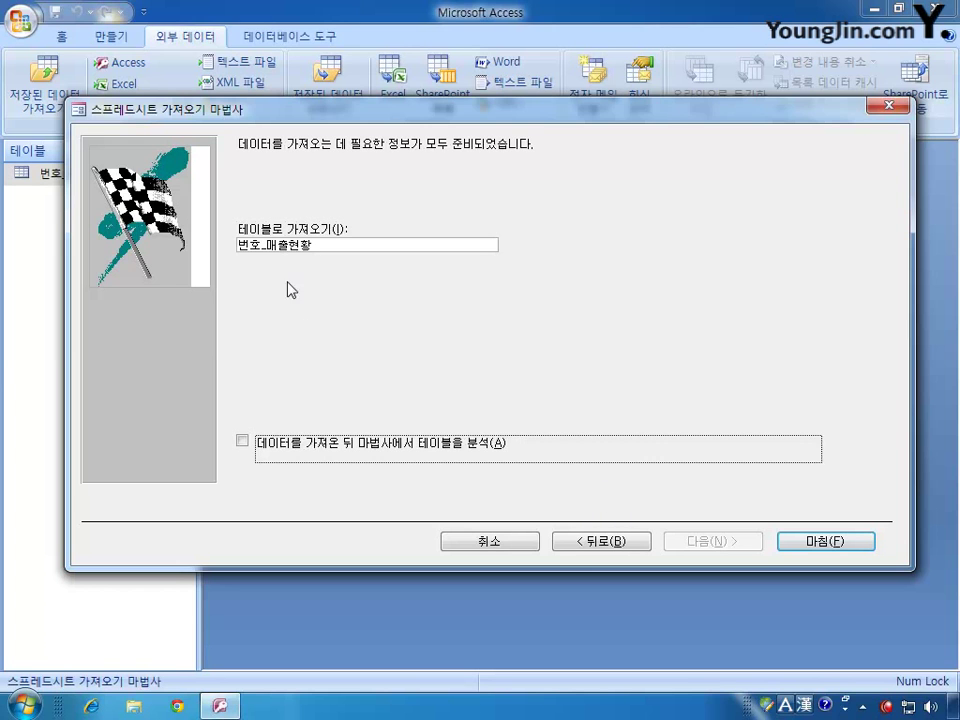
{"action": "left_click_drag", "start_coordinate": [343, 116], "coordinate": [395, 132]}
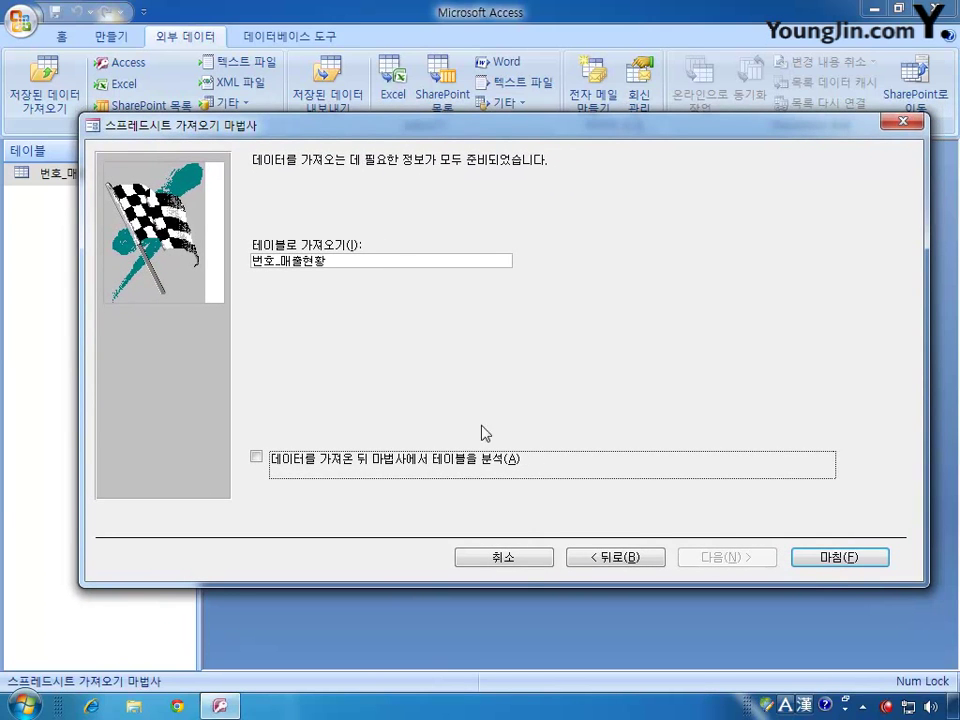
{"action": "left_click", "coordinate": [838, 558]}
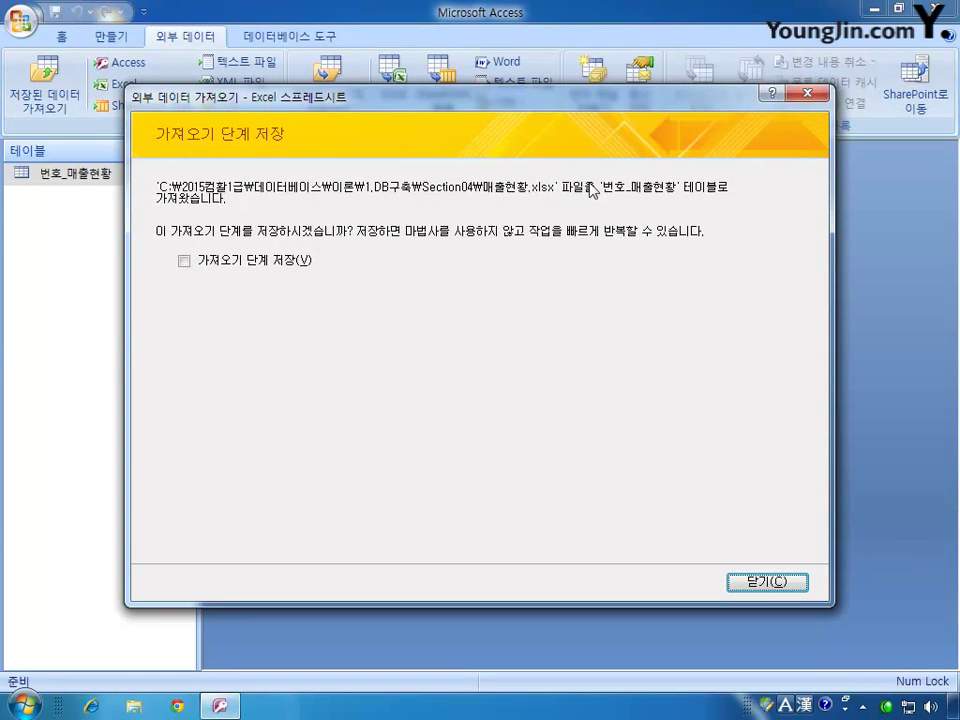
{"action": "left_click", "coordinate": [772, 583]}
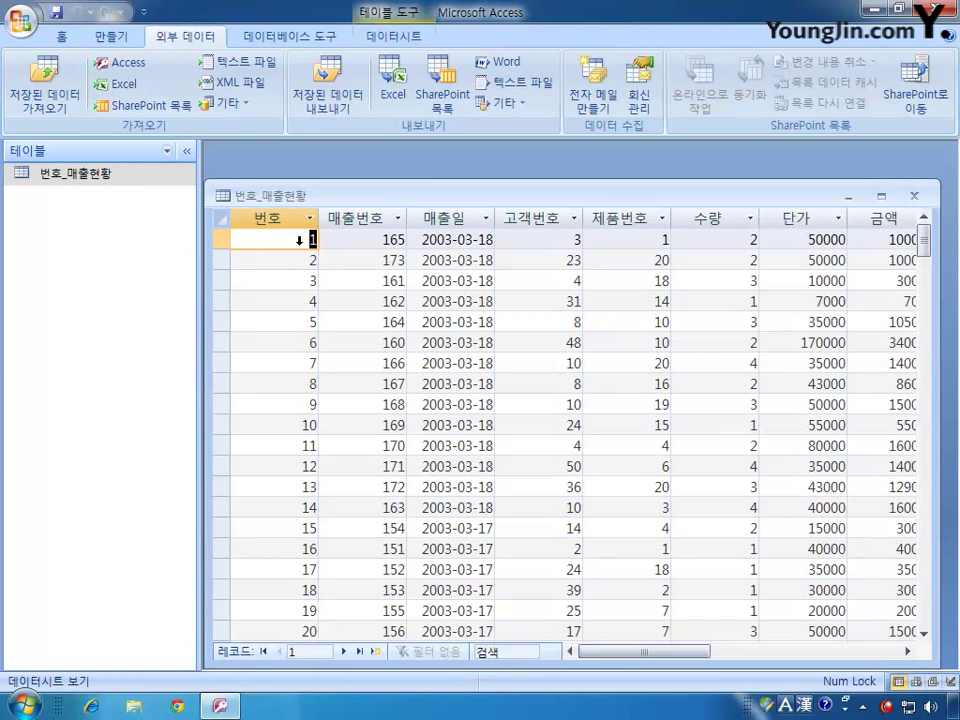
{"action": "left_click_drag", "start_coordinate": [441, 206], "coordinate": [446, 168]}
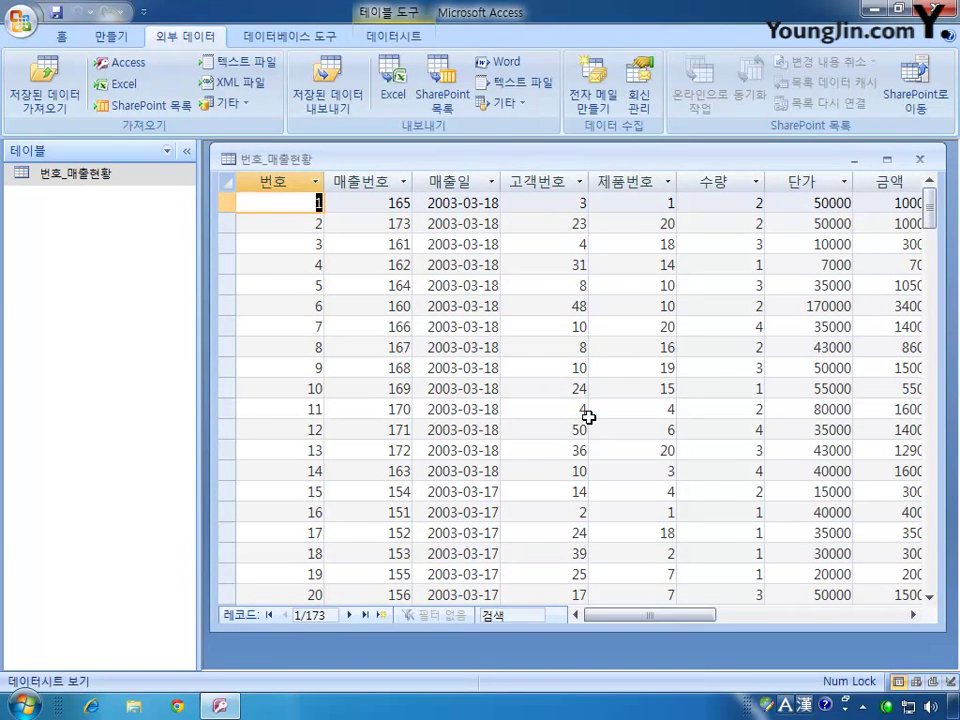
{"action": "left_click", "coordinate": [919, 159]}
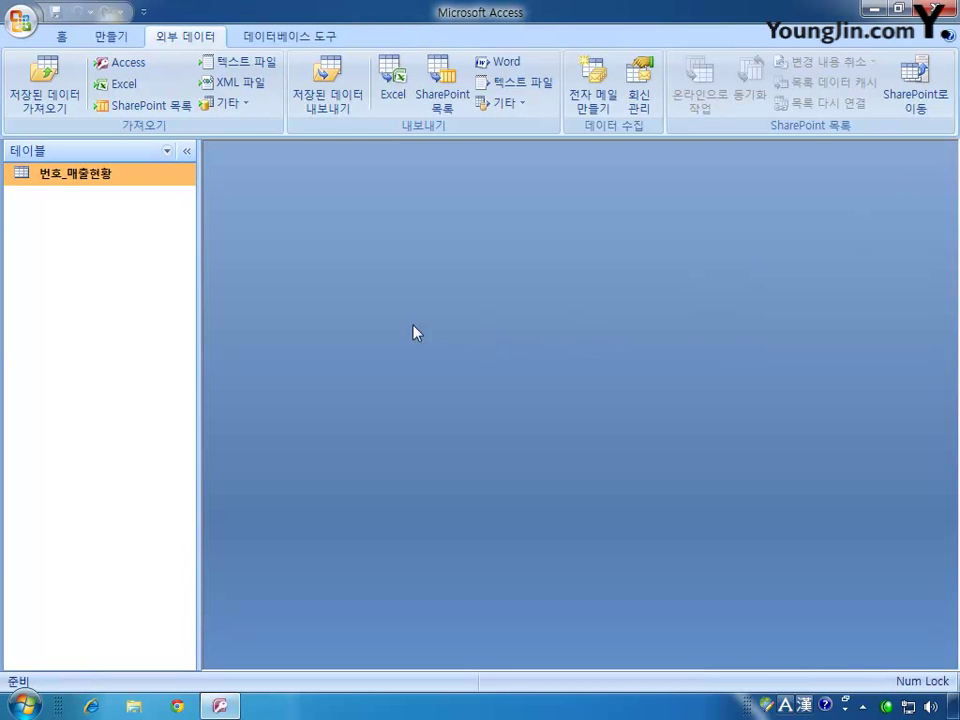
Step: Reopen the 출제유형 database from the Section04 folder and enable its blocked content
{"action": "left_click", "coordinate": [24, 26]}
{"action": "left_click", "coordinate": [90, 108]}
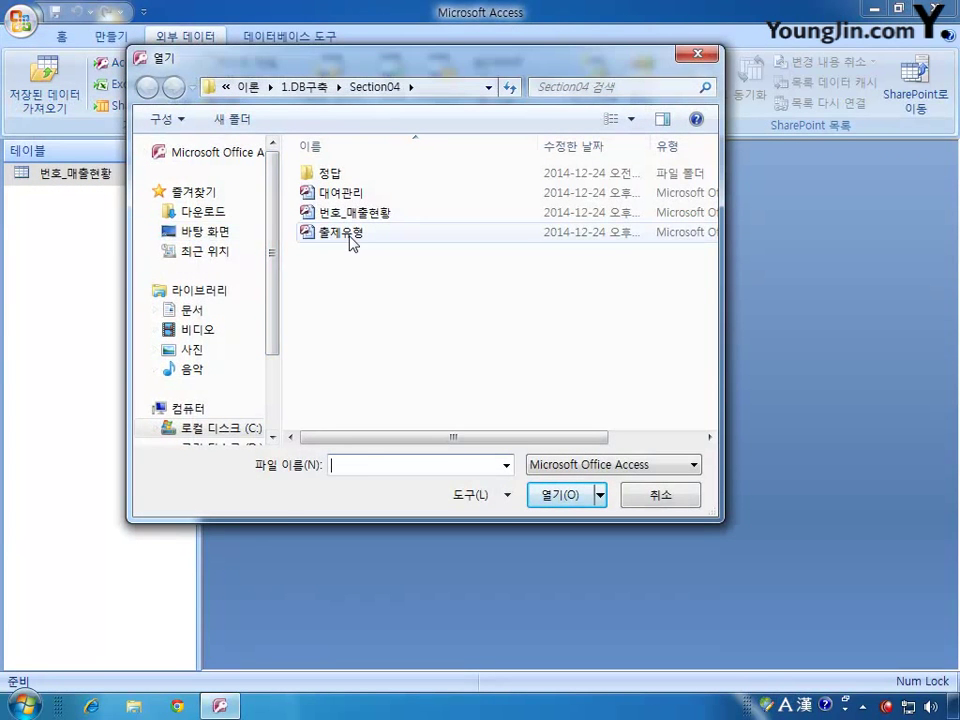
{"action": "double_click", "coordinate": [349, 234]}
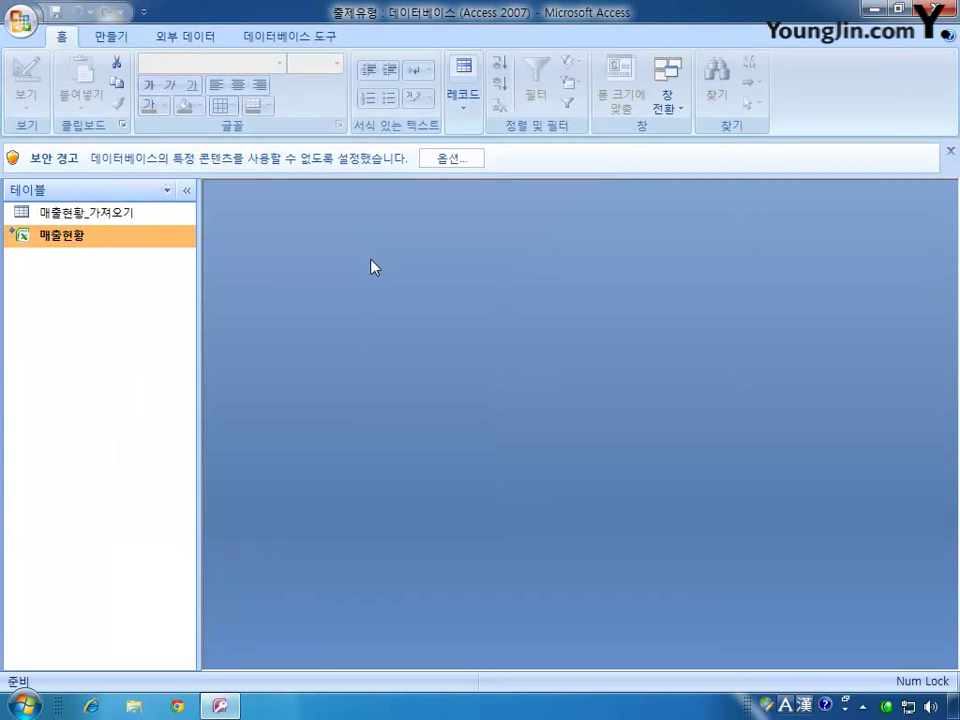
{"action": "left_click", "coordinate": [452, 158]}
{"action": "left_click", "coordinate": [360, 394]}
{"action": "left_click", "coordinate": [537, 522]}
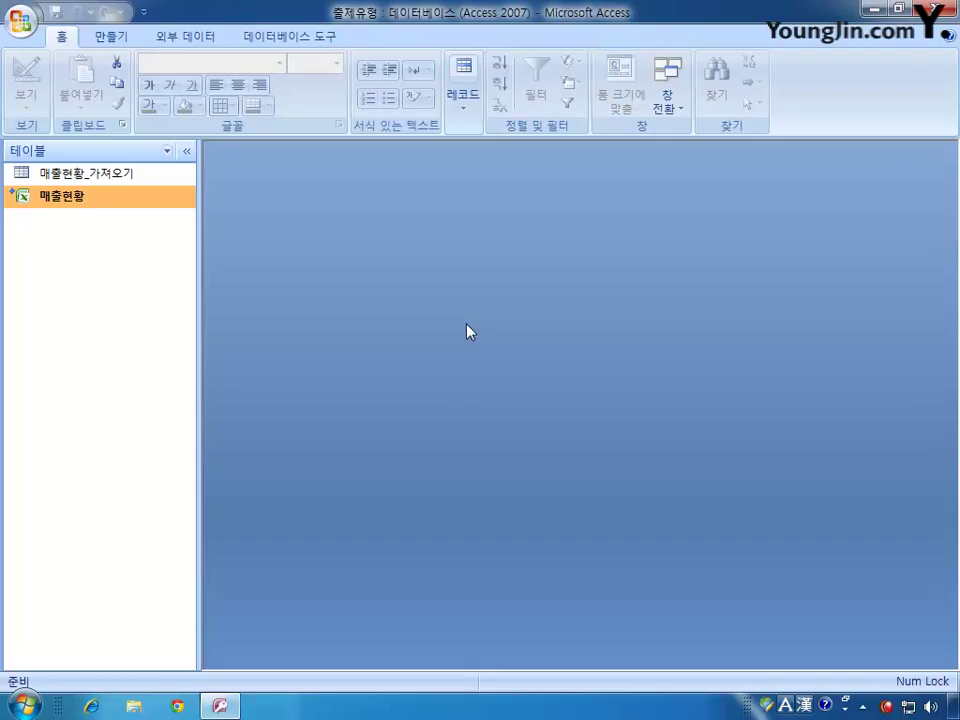
Step: Start a text file import from 교수정보.txt in Section04, bringing the source data into a new table in the current database
{"action": "left_click", "coordinate": [183, 40]}
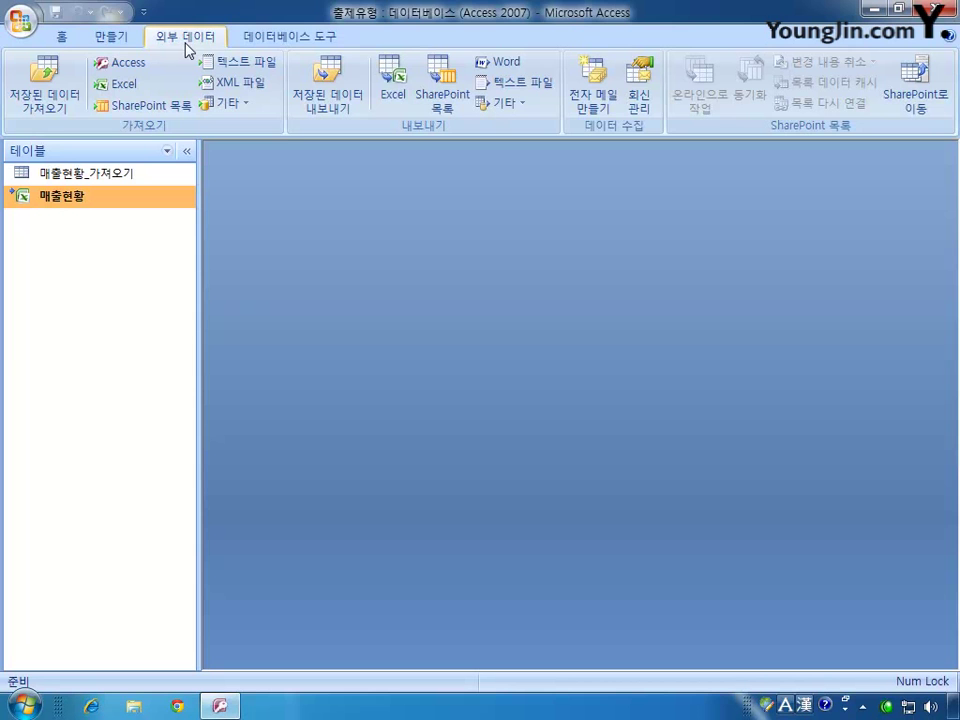
{"action": "left_click", "coordinate": [236, 66]}
{"action": "left_click", "coordinate": [752, 225]}
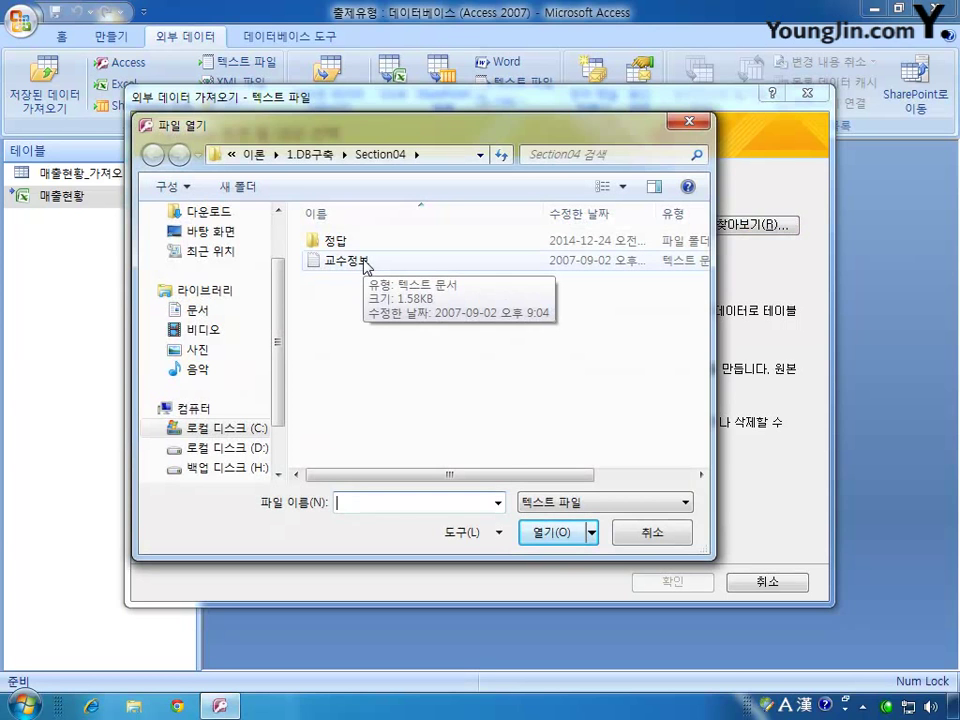
{"action": "double_click", "coordinate": [352, 260]}
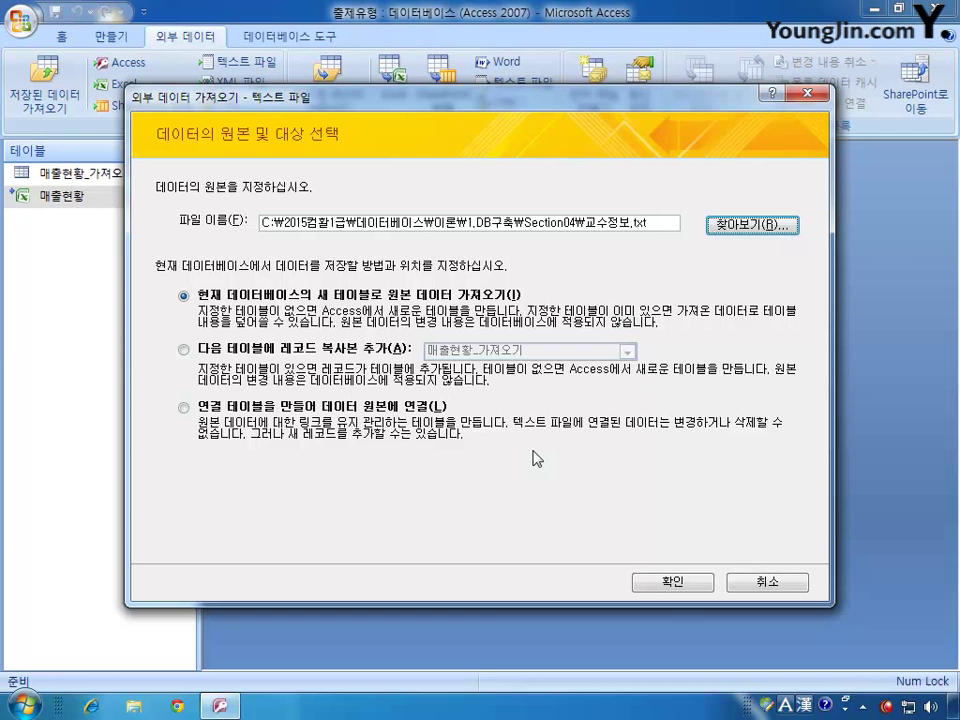
{"action": "left_click", "coordinate": [677, 582]}
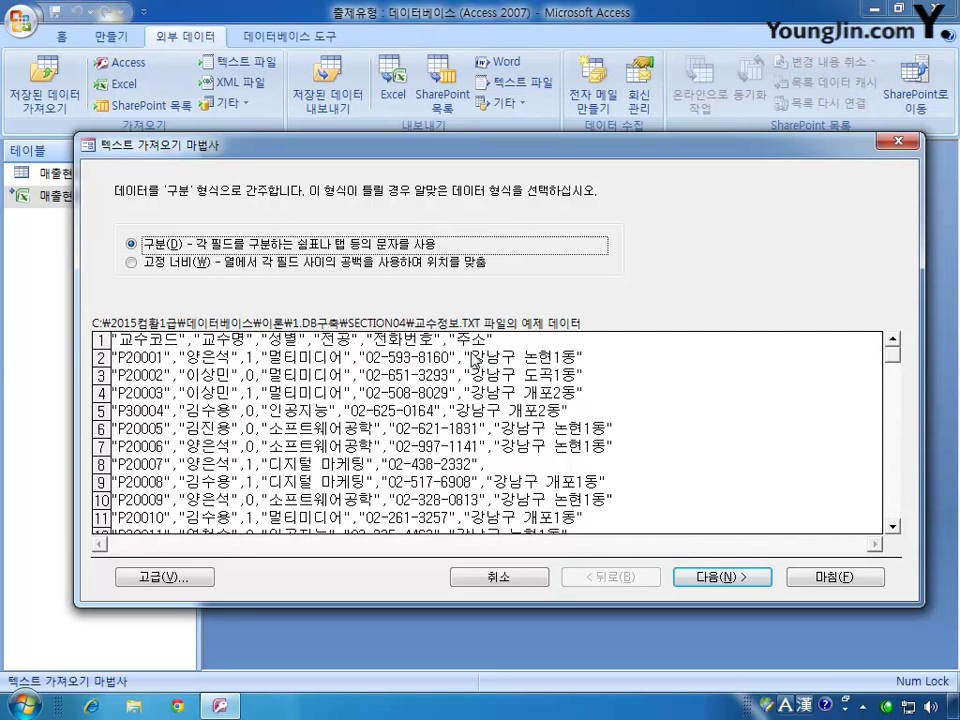
Step: Set the text import to comma-delimited with field names in the first row and 교수코드 as the primary key
{"action": "left_click", "coordinate": [735, 578]}
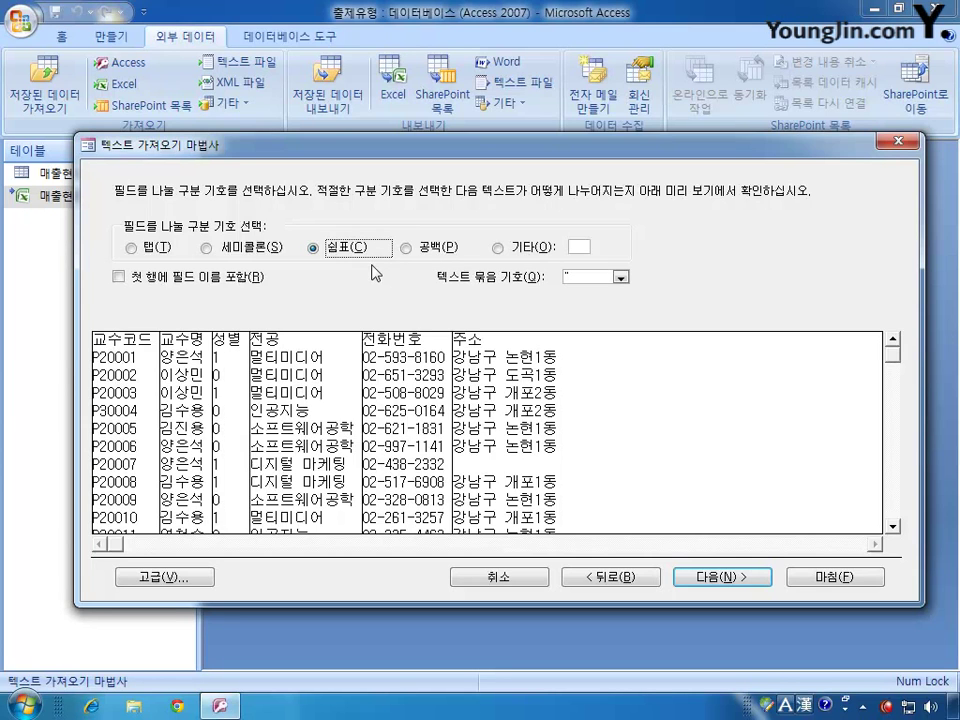
{"action": "left_click", "coordinate": [119, 276]}
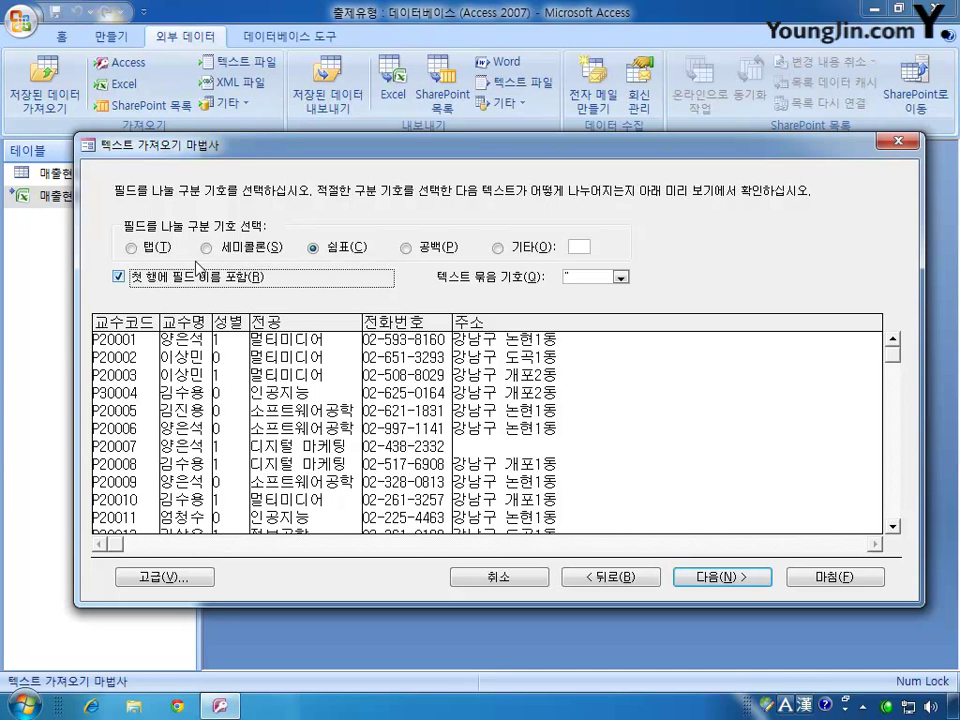
{"action": "left_click", "coordinate": [713, 578]}
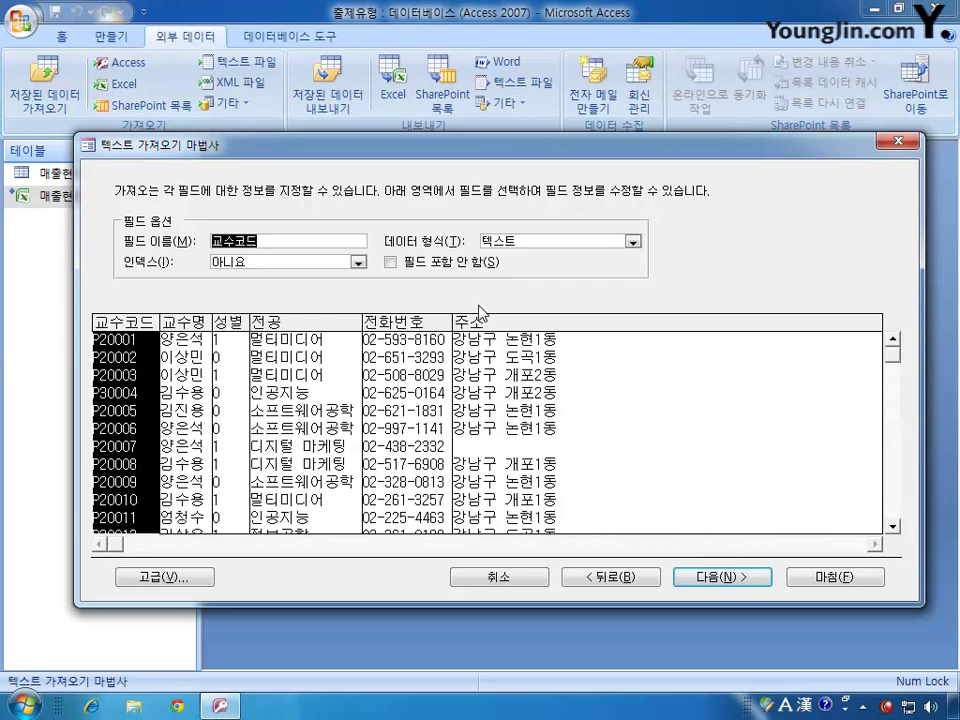
{"action": "left_click", "coordinate": [723, 581]}
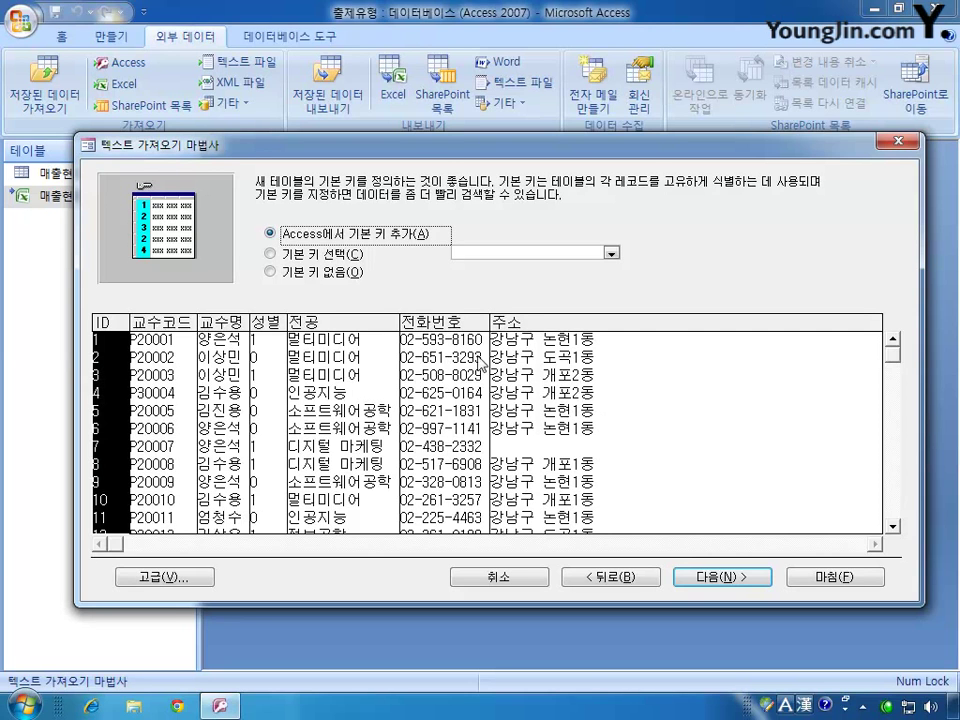
{"action": "left_click", "coordinate": [345, 257]}
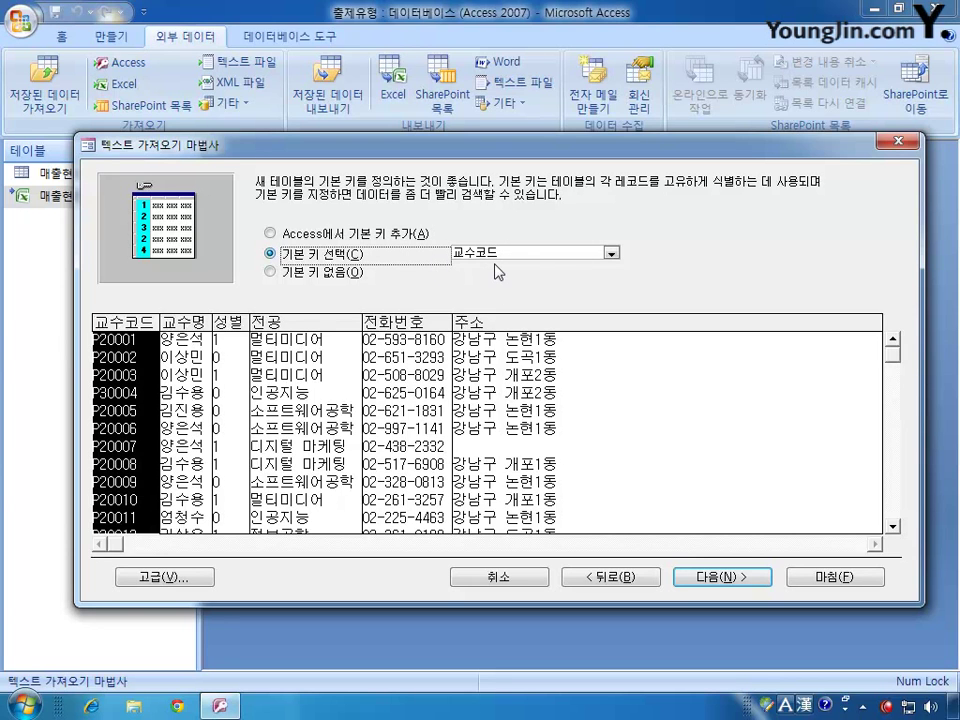
{"action": "left_click", "coordinate": [730, 576]}
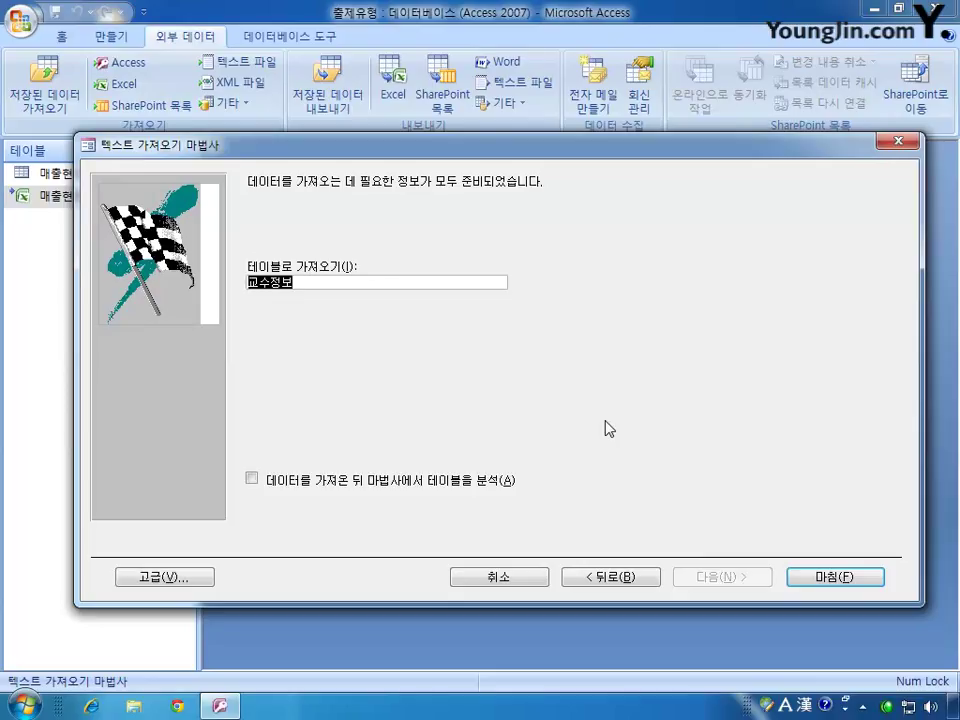
Step: Name the destination table 교수 and complete the import without saving the import steps
{"action": "left_click", "coordinate": [361, 282]}
{"action": "key", "text": "BackSpace"}
{"action": "key", "text": "BackSpace"}
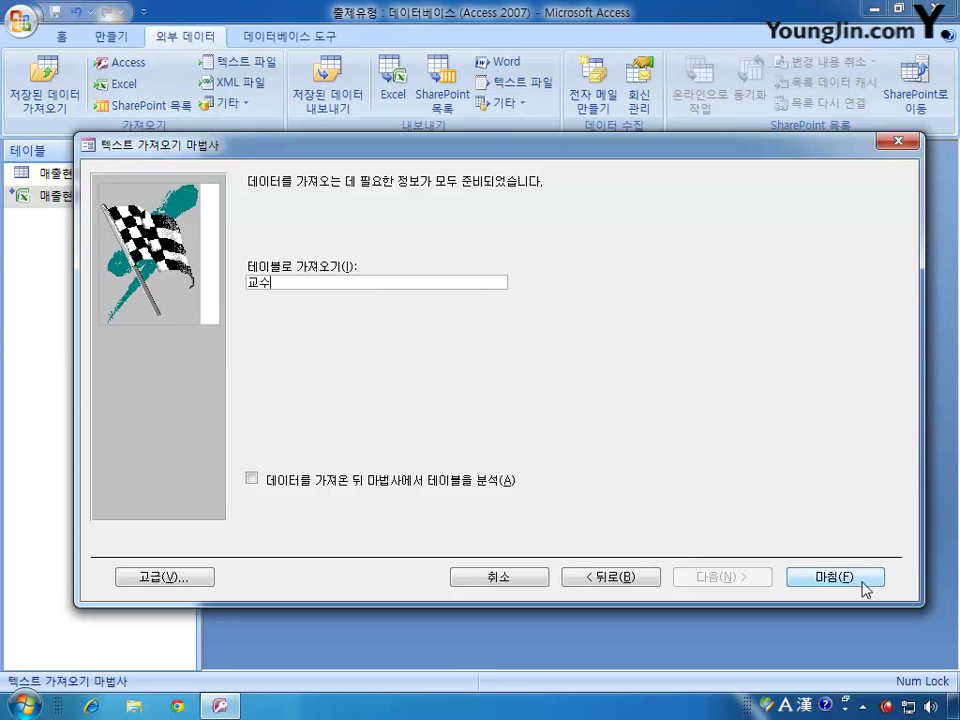
{"action": "left_click", "coordinate": [804, 577]}
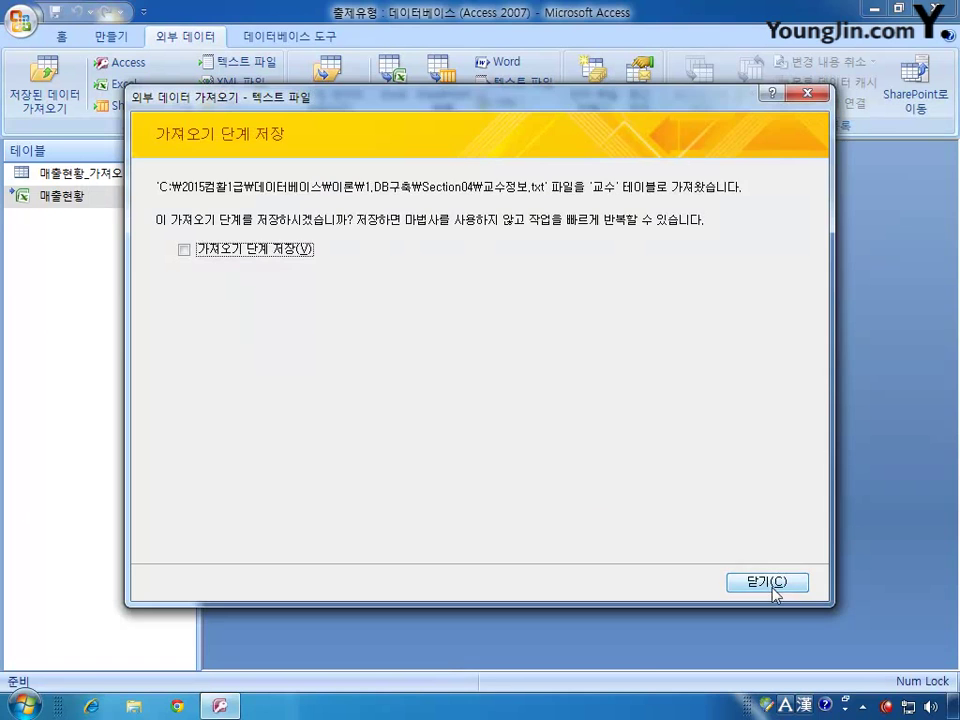
{"action": "left_click", "coordinate": [772, 584]}
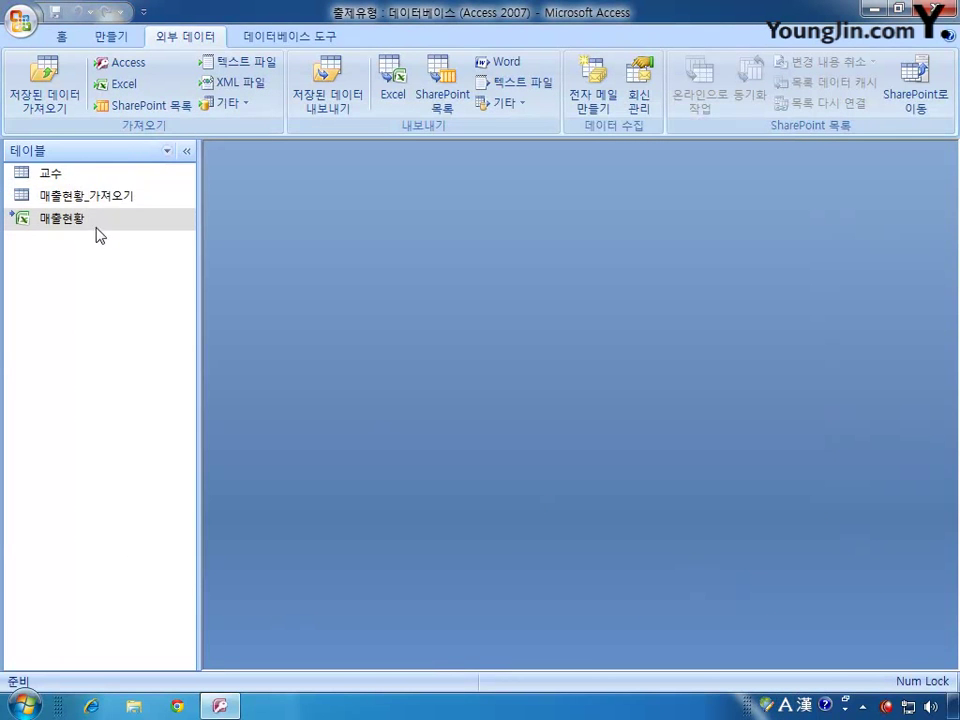
Step: Review the imported records in the 교수 table and close its datasheet
{"action": "double_click", "coordinate": [55, 174]}
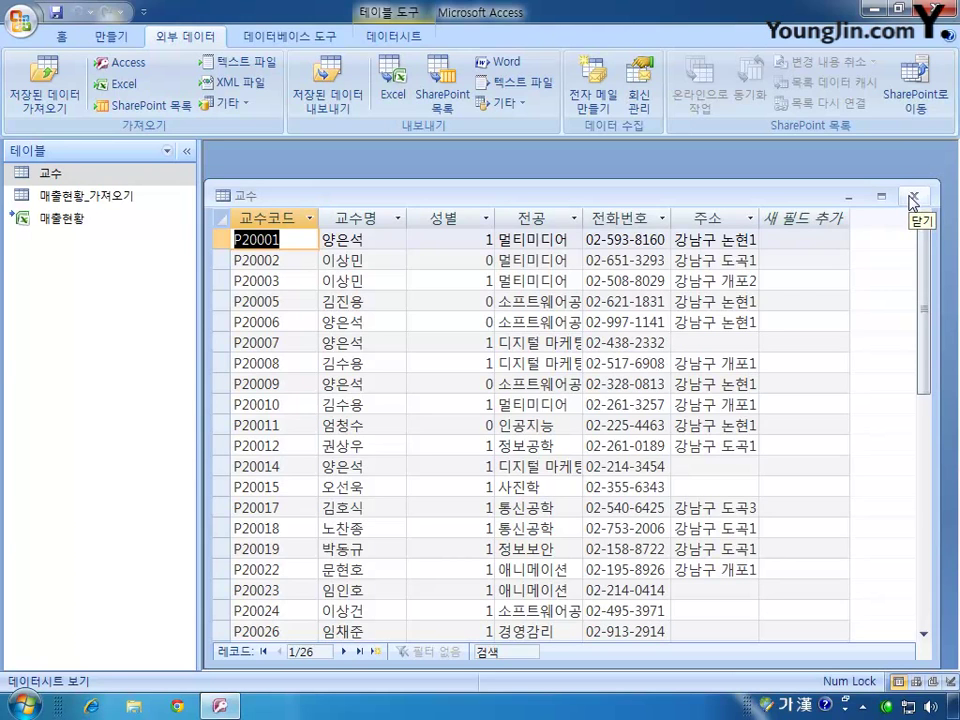
{"action": "left_click", "coordinate": [912, 198]}
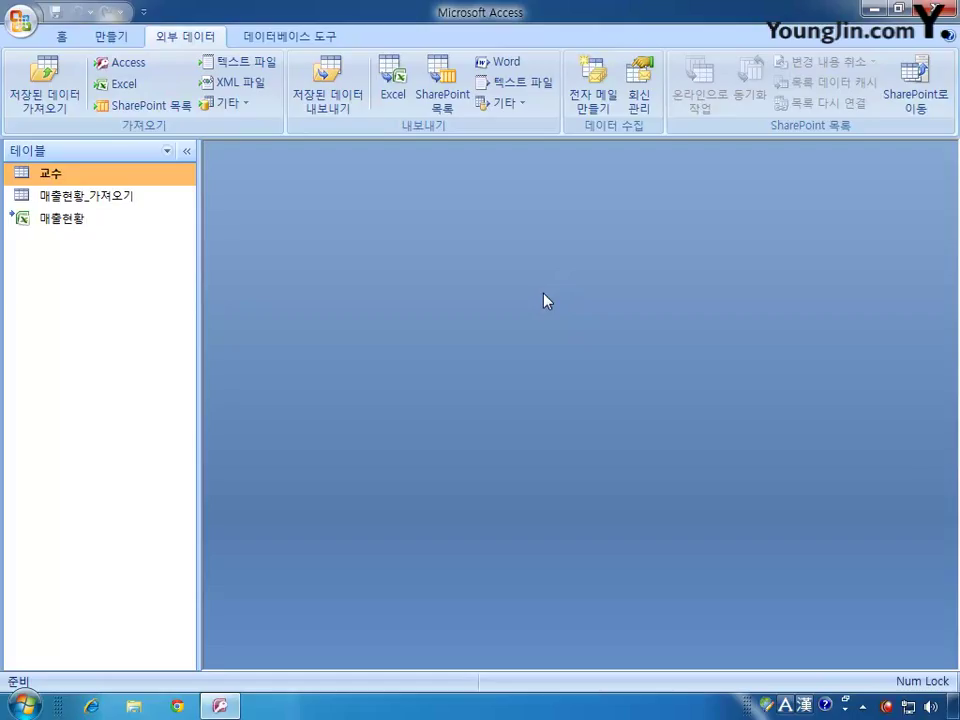
{"action": "double_click", "coordinate": [69, 172]}
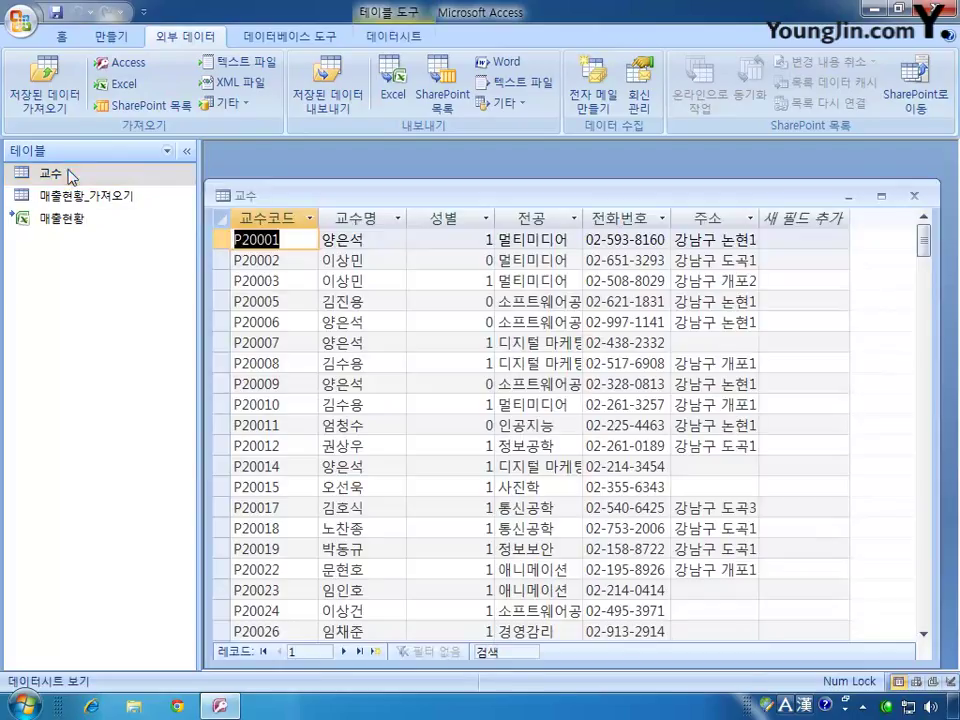
{"action": "left_click", "coordinate": [922, 197]}
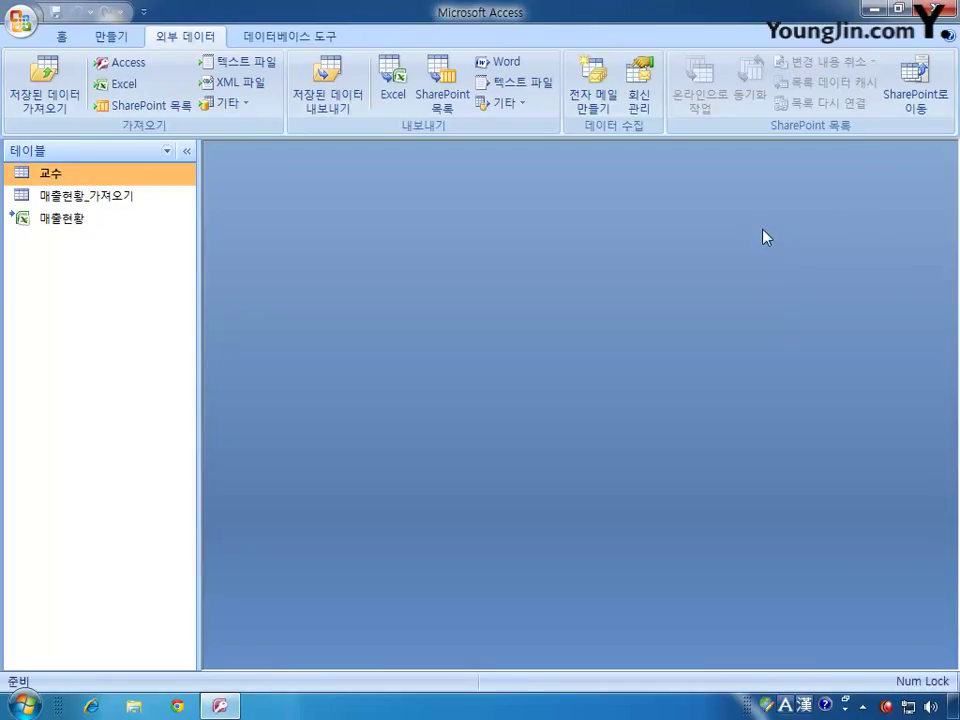